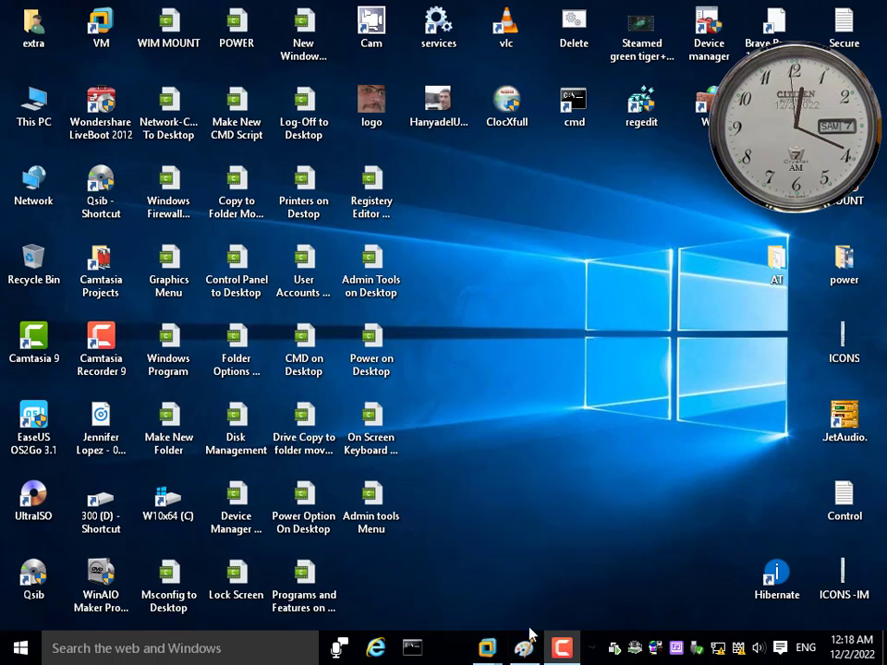
Close the ICONS -IM Paint window and refresh the desktop
mouse_move(525, 654)
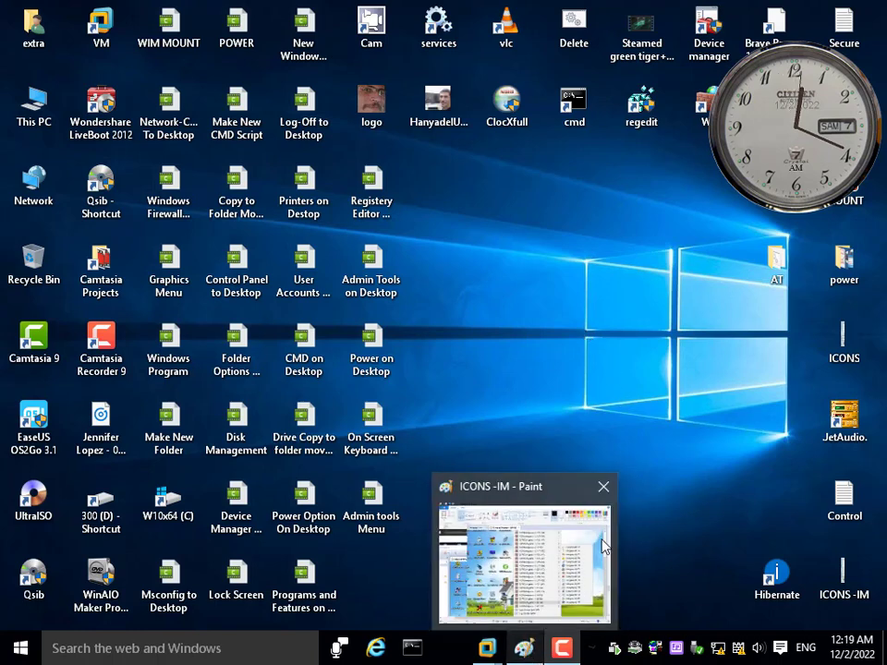
left_click(605, 486)
right_click(496, 207)
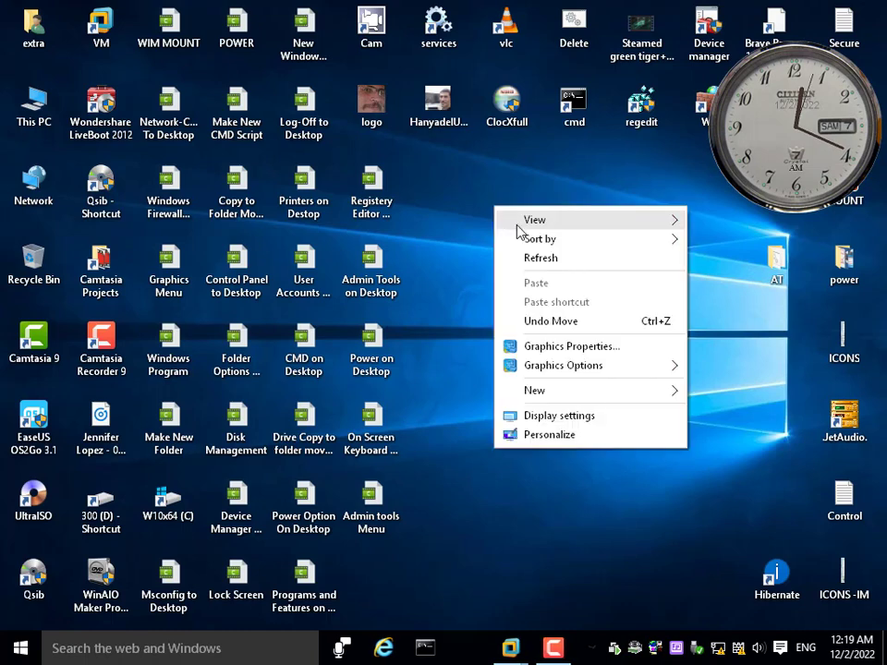
left_click(545, 259)
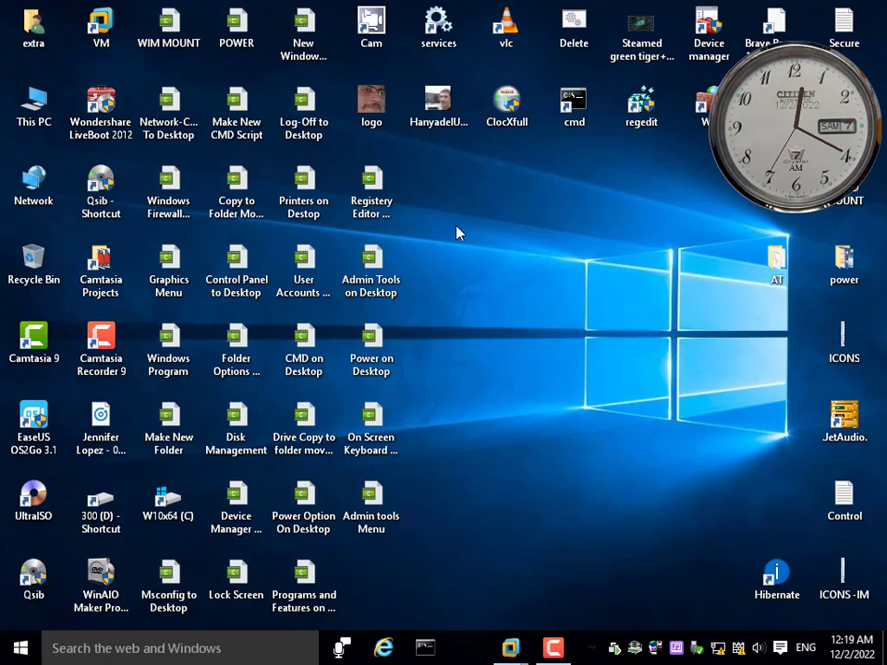
right_click(443, 197)
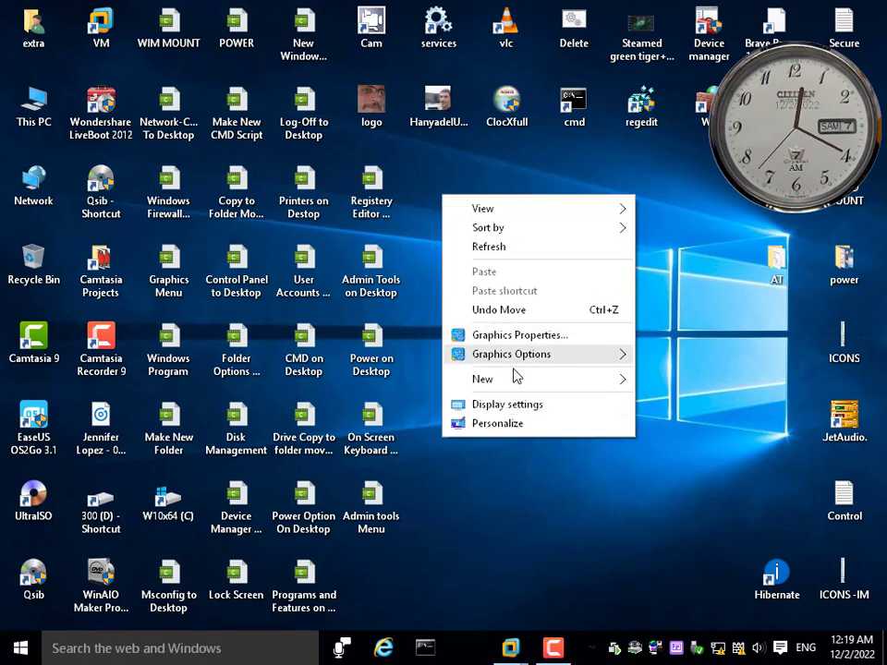
left_click(514, 249)
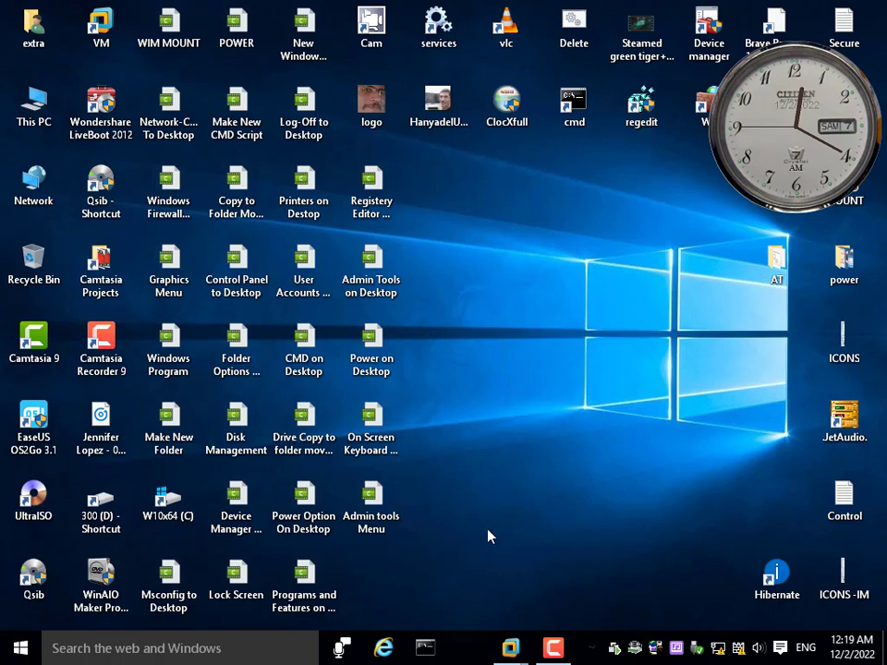
Run wf.msc from a command prompt to view Windows Firewall with Advanced Security, and close both windows
left_click(424, 647)
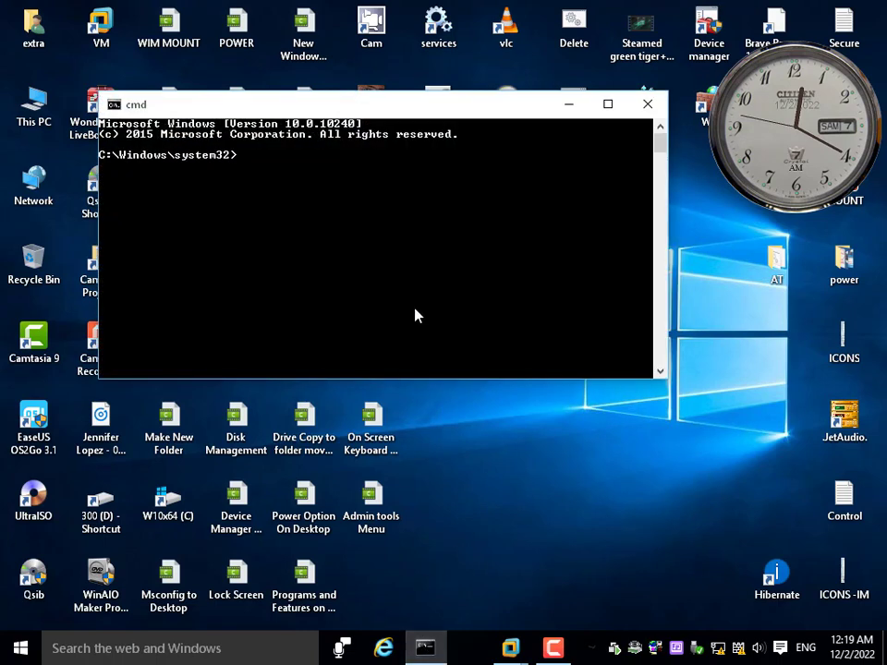
left_click_drag(442, 111, 505, 281)
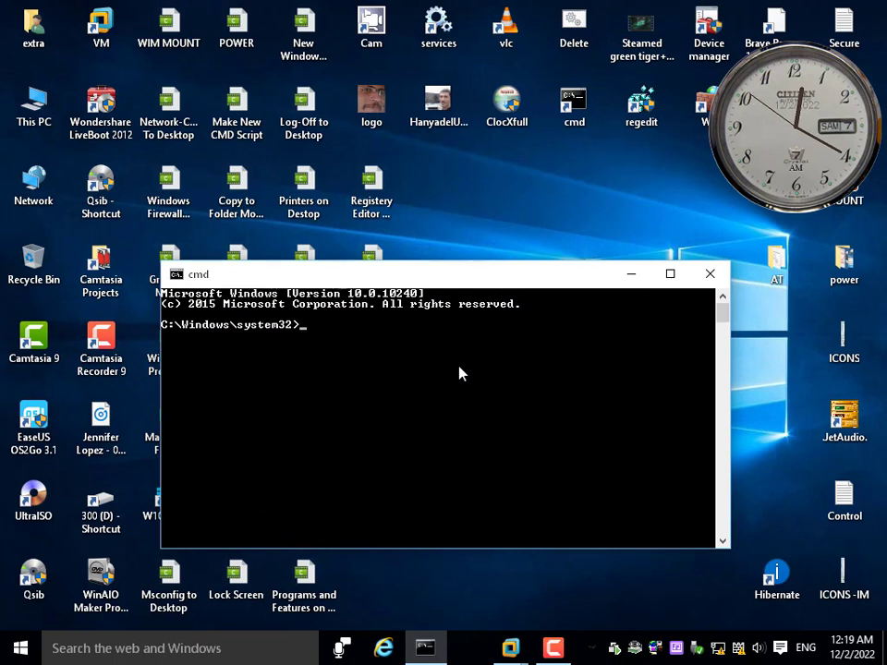
type("wf.msc")
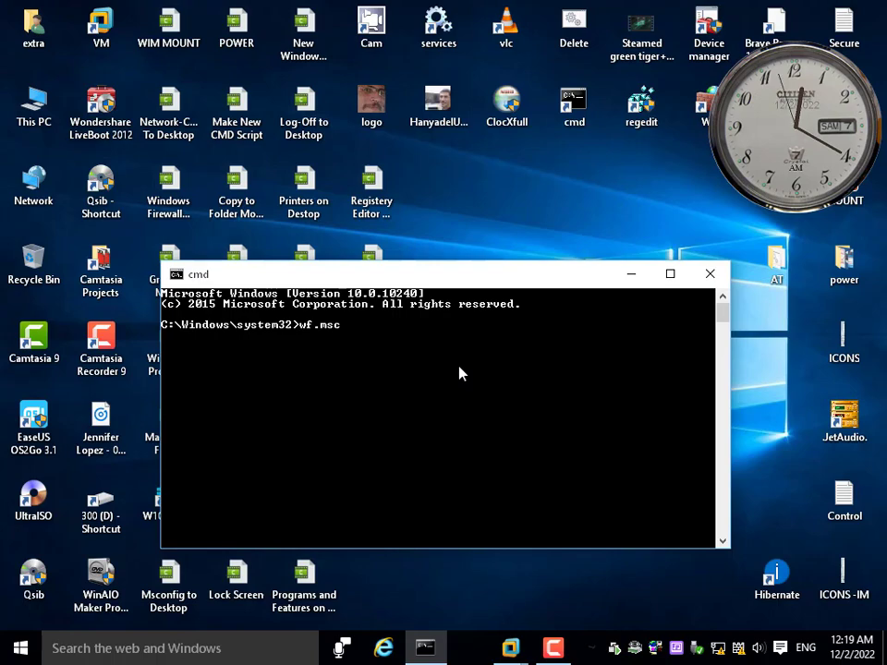
key("Return")
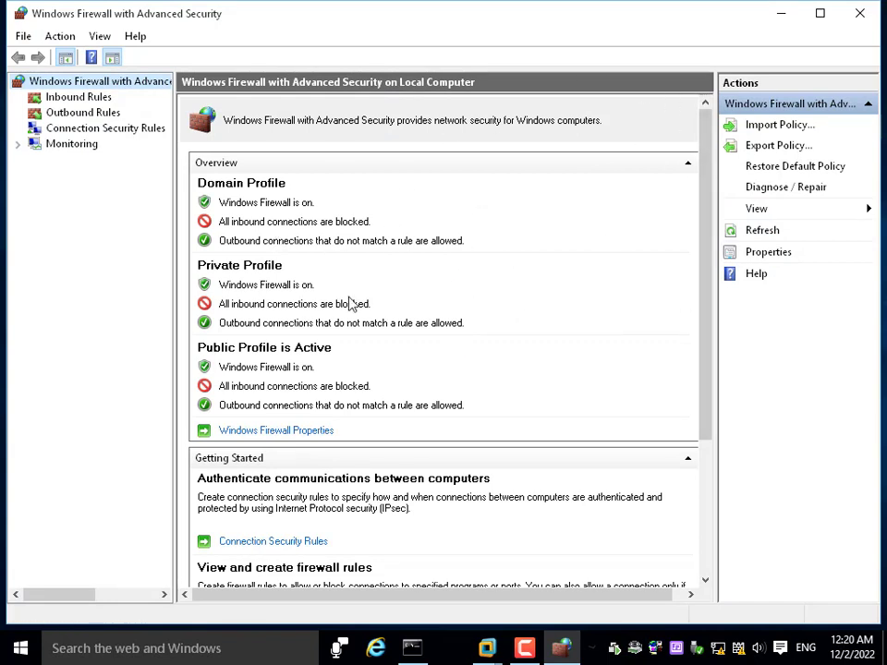
left_click(861, 17)
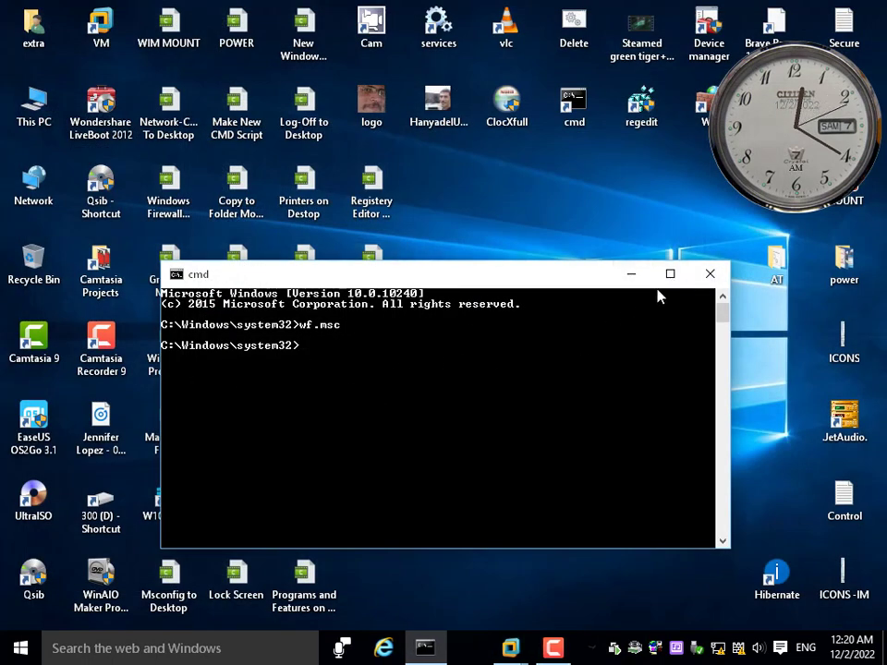
left_click(709, 275)
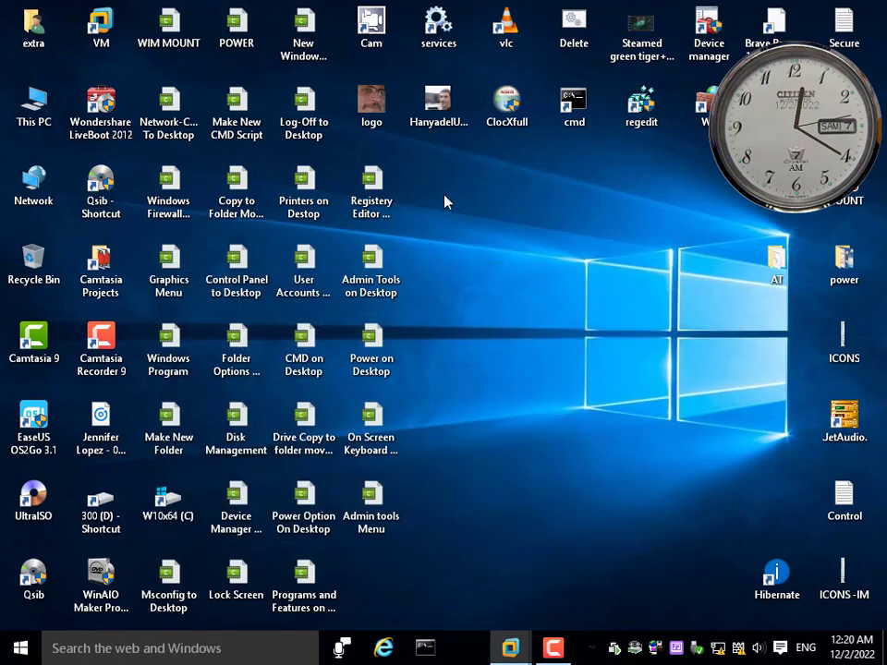
Create a desktop shortcut to wf.msc and name it Firewall
right_click(445, 192)
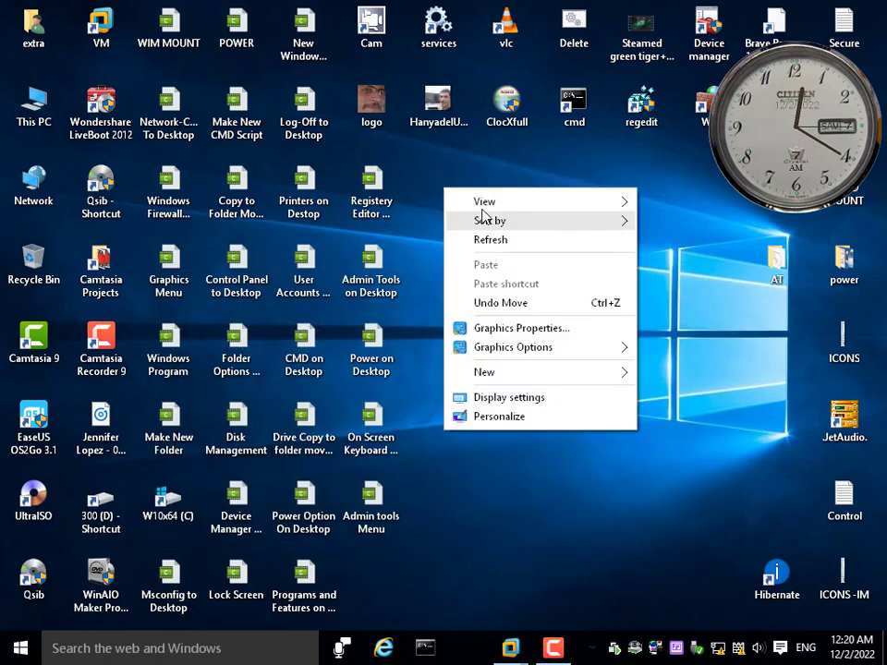
left_click(406, 209)
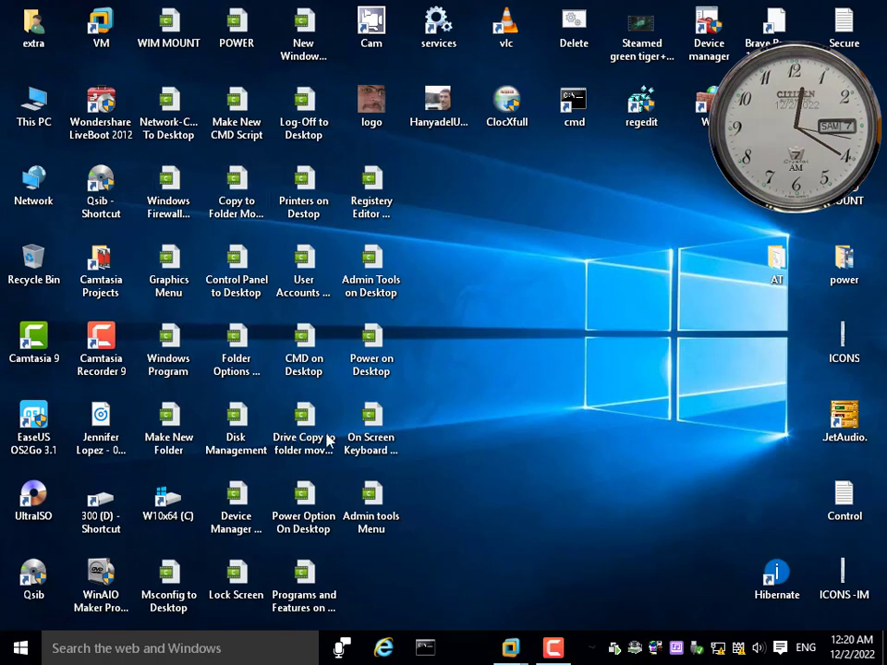
right_click(445, 247)
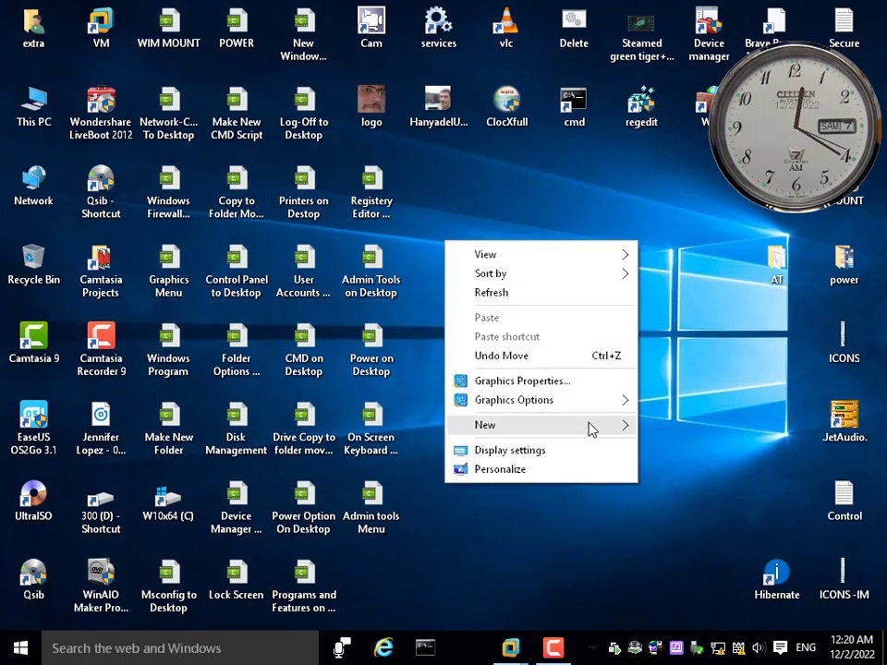
mouse_move(596, 425)
left_click(681, 446)
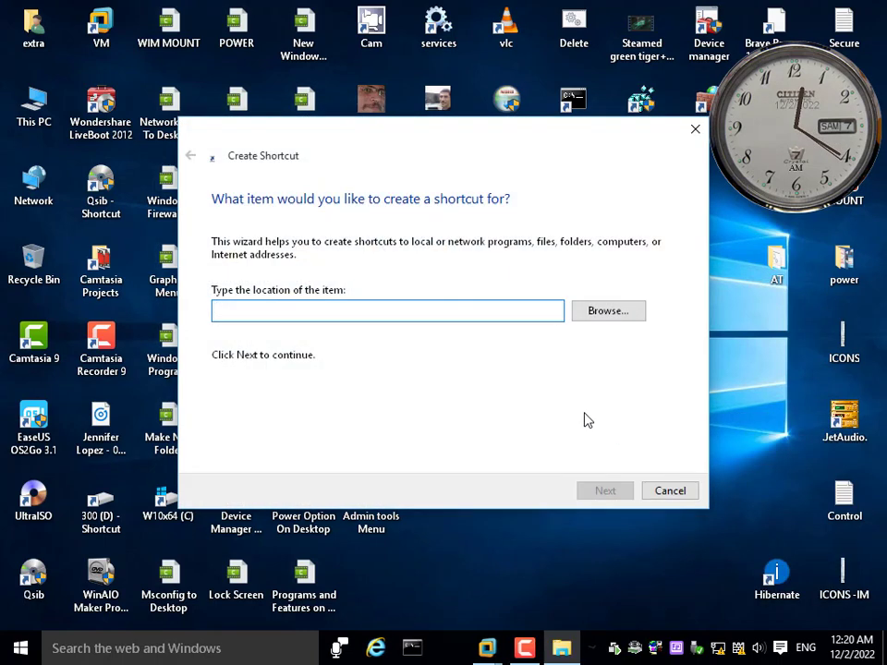
type("wf")
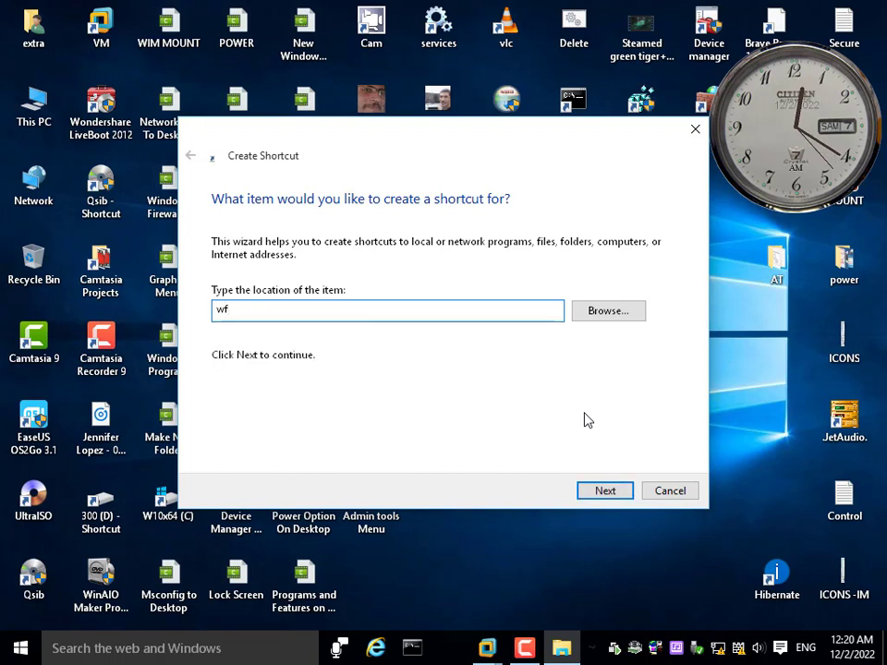
type(".msc")
key("Return")
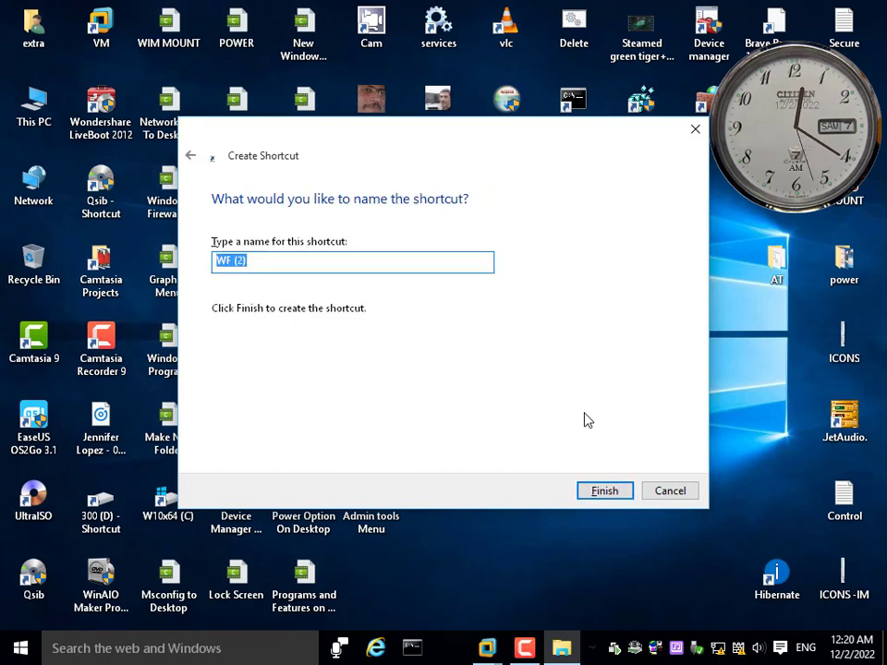
type("Fi")
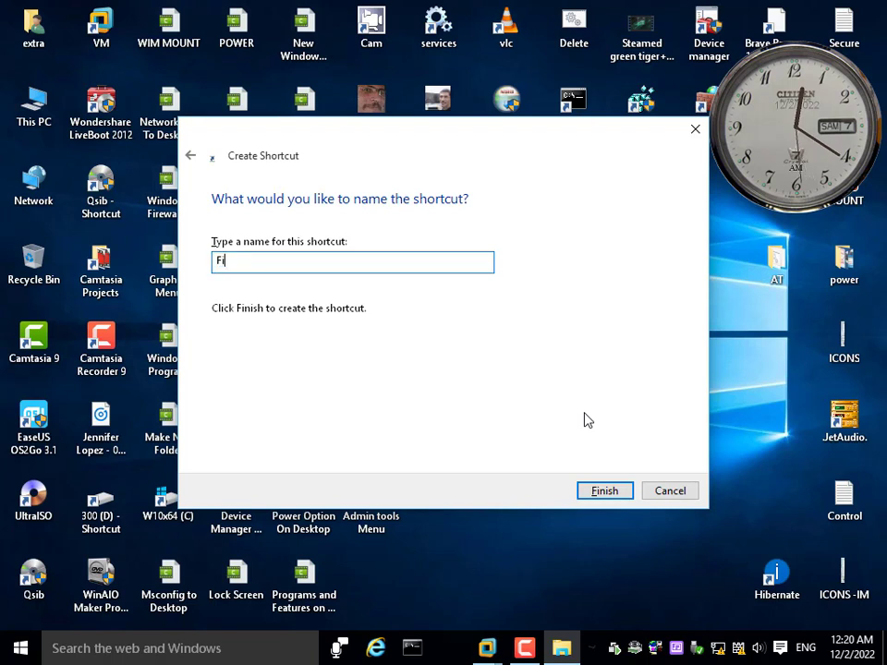
type("rewall")
key("Return")
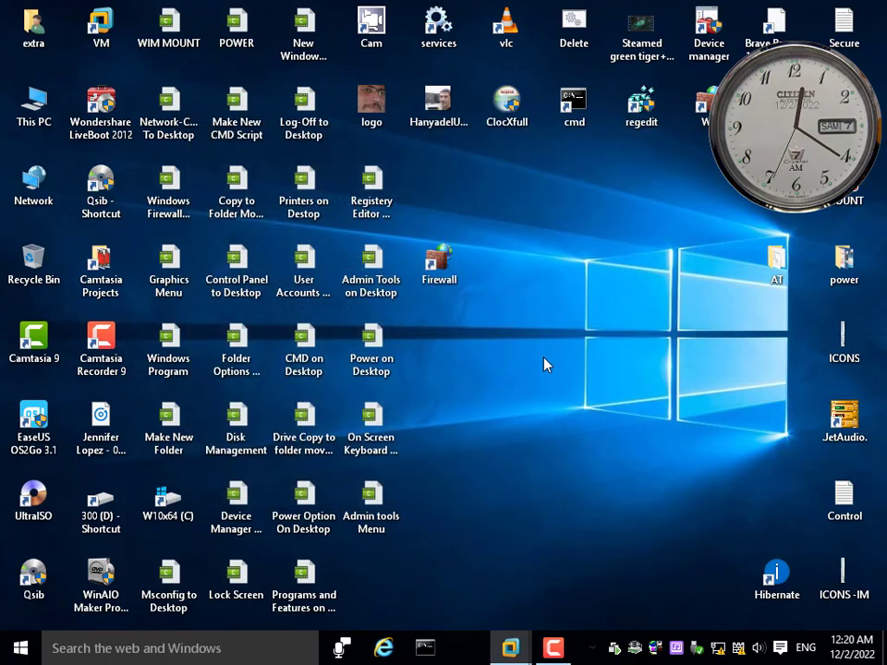
Test the new Firewall shortcut and move its icon to the free spot below Admin tools Menu
double_click(443, 266)
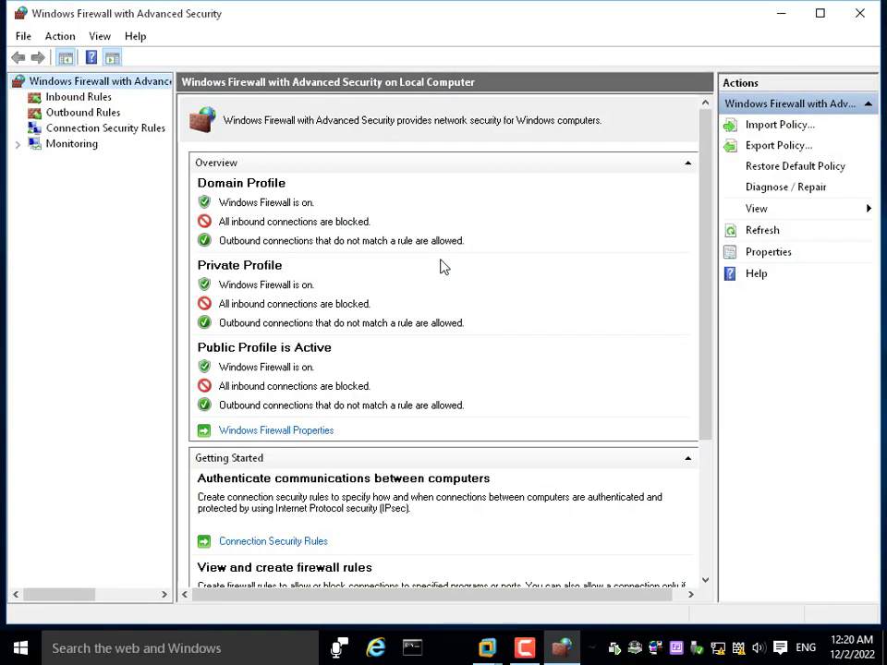
left_click(858, 13)
left_click_drag(445, 258, 375, 573)
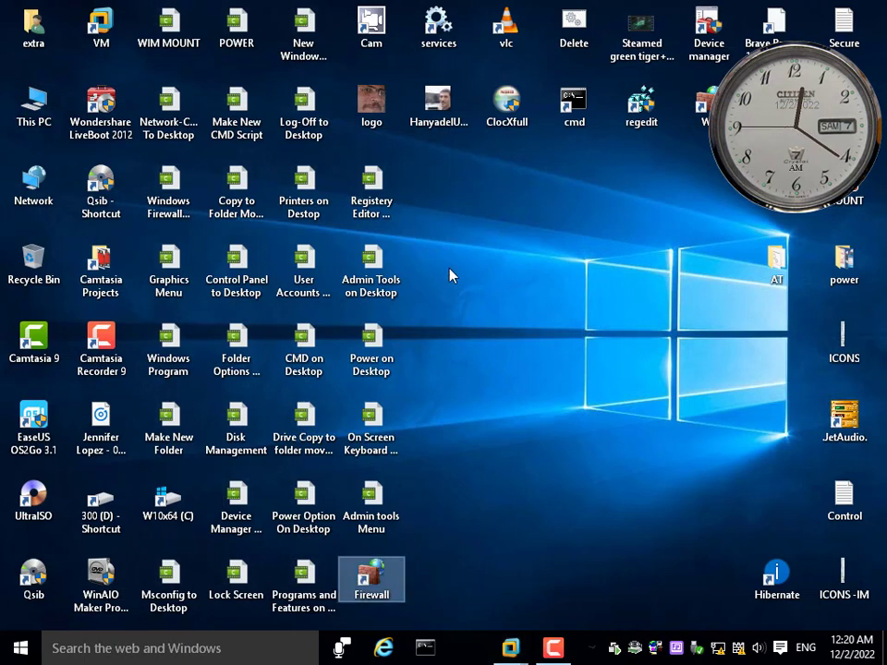
Refresh the desktop with the Firewall shortcut in its new place
right_click(469, 250)
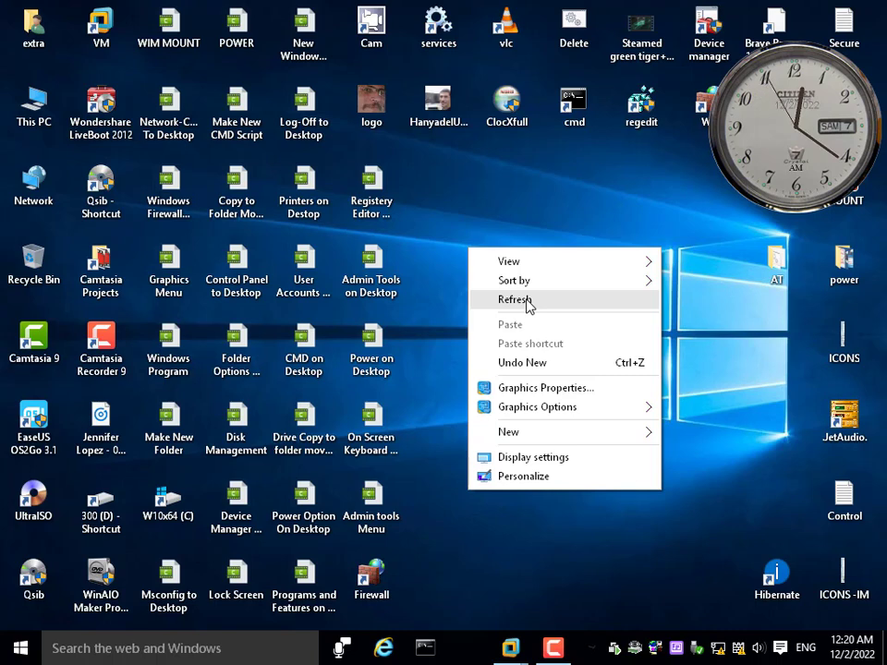
left_click(392, 582)
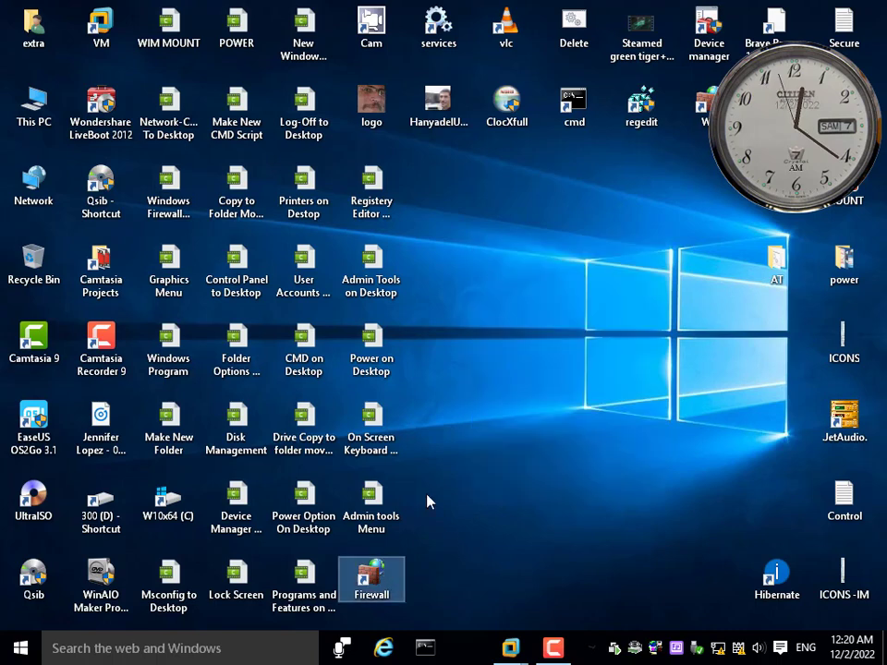
right_click(506, 243)
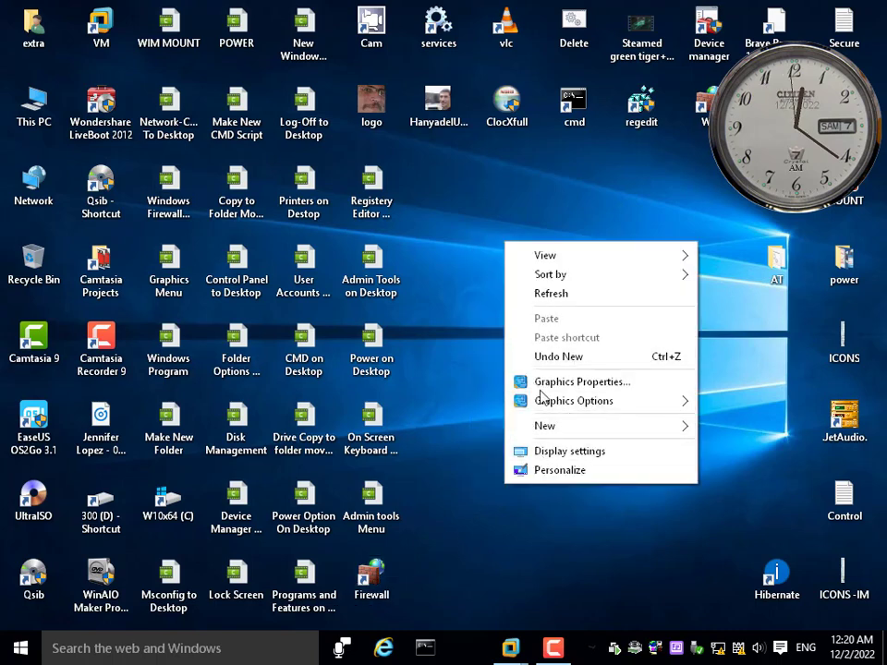
left_click(558, 293)
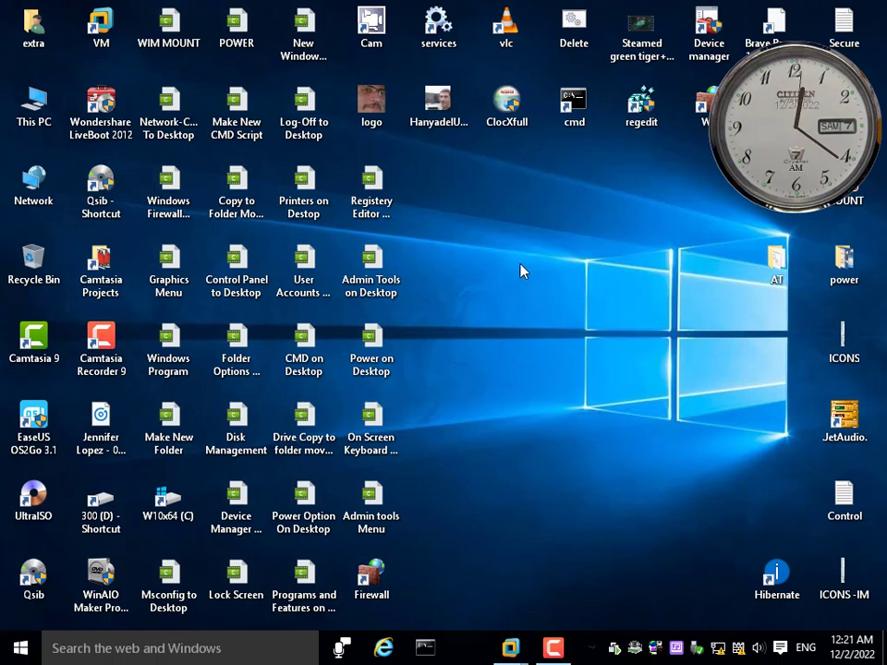
Open the Registry Editor from its desktop shortcut, collapse the HKEY_LOCAL_MACHINE branch and expand HKEY_CLASSES_ROOT
double_click(643, 109)
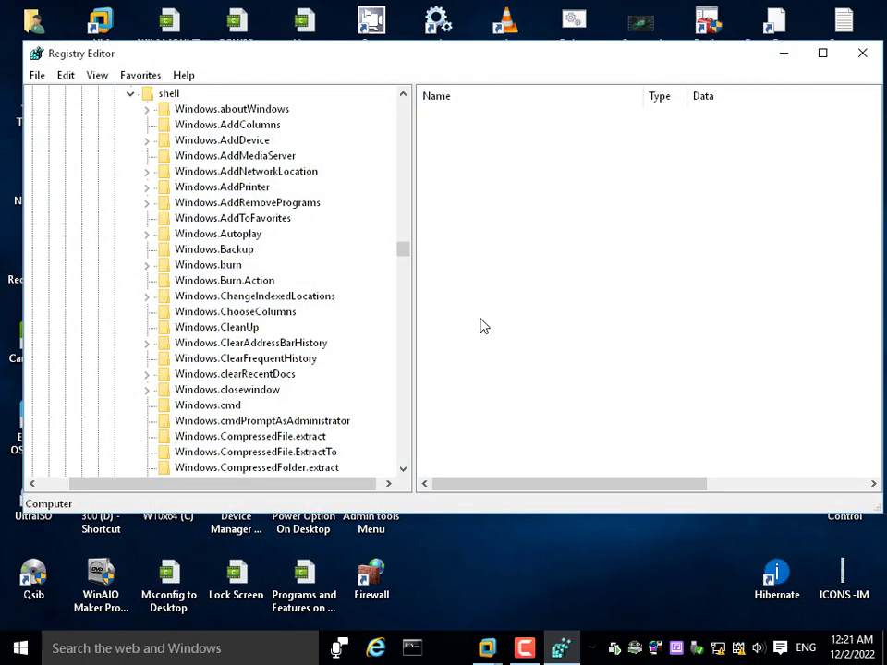
left_click_drag(404, 251, 407, 82)
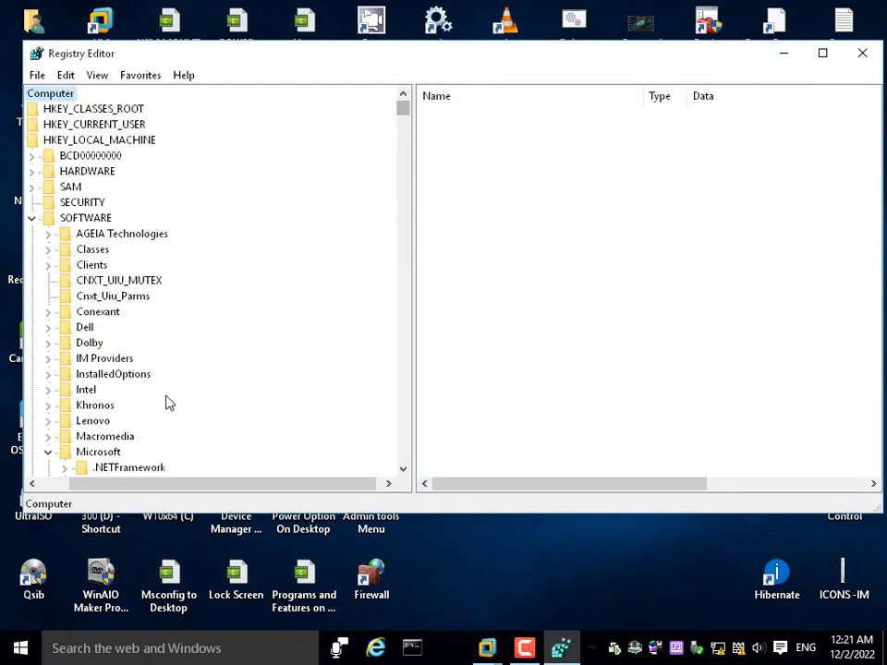
left_click_drag(175, 488, 148, 488)
left_click(66, 218)
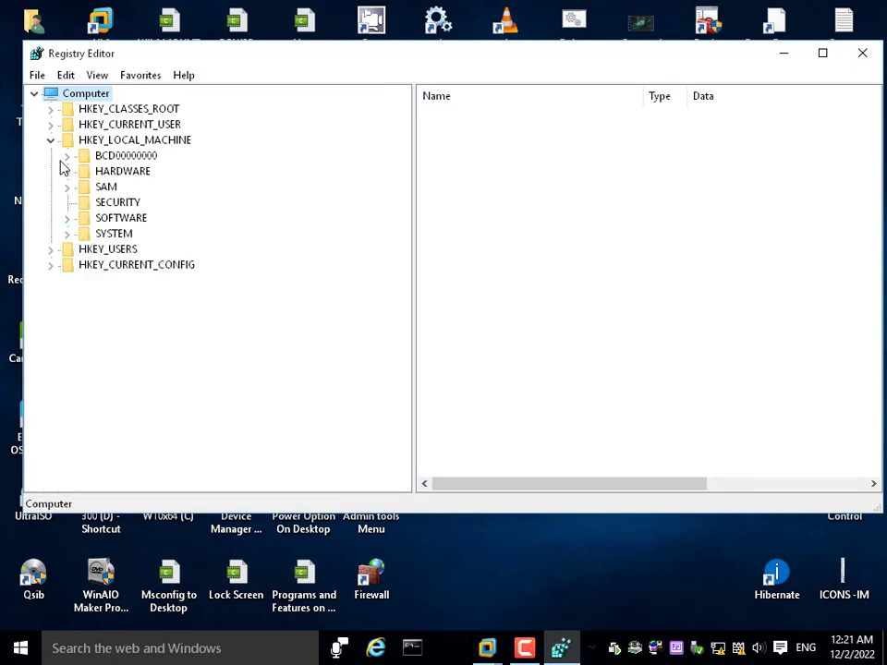
left_click(49, 139)
double_click(103, 109)
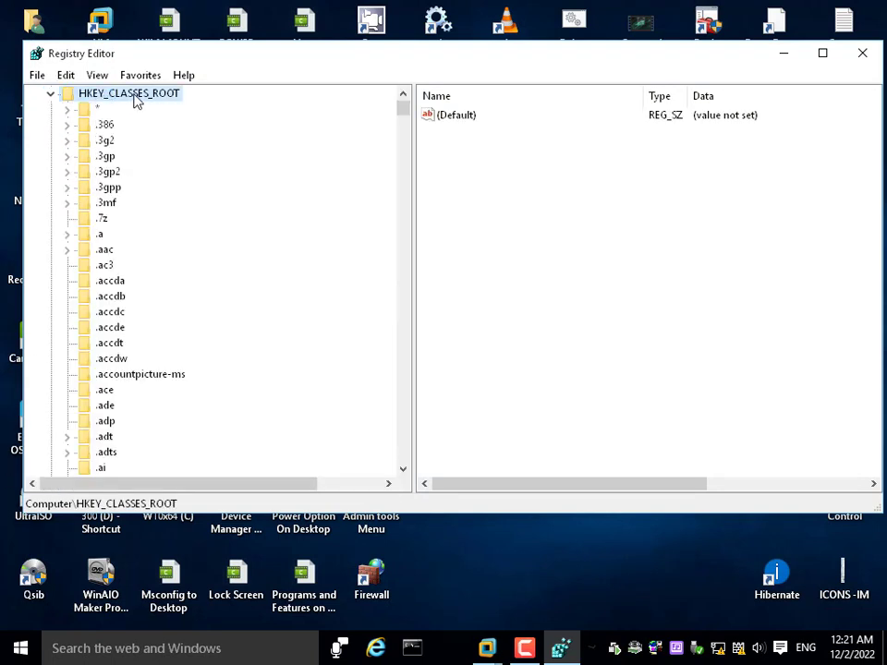
Locate the DesktopBackground key under HKEY_CLASSES_ROOT and expand its Shell subkey, with the Registry Editor window shifted aside
left_click(103, 249)
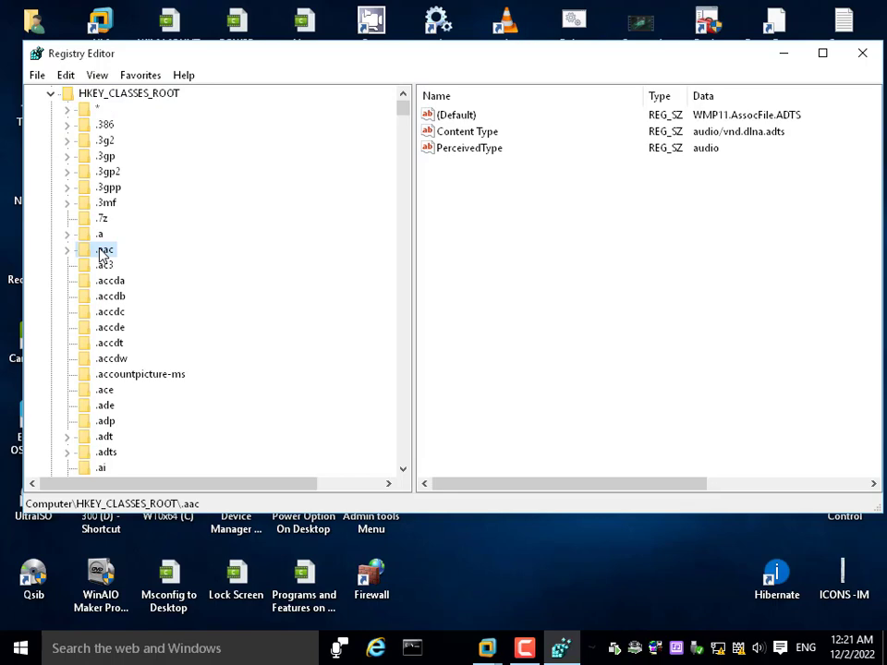
type("des")
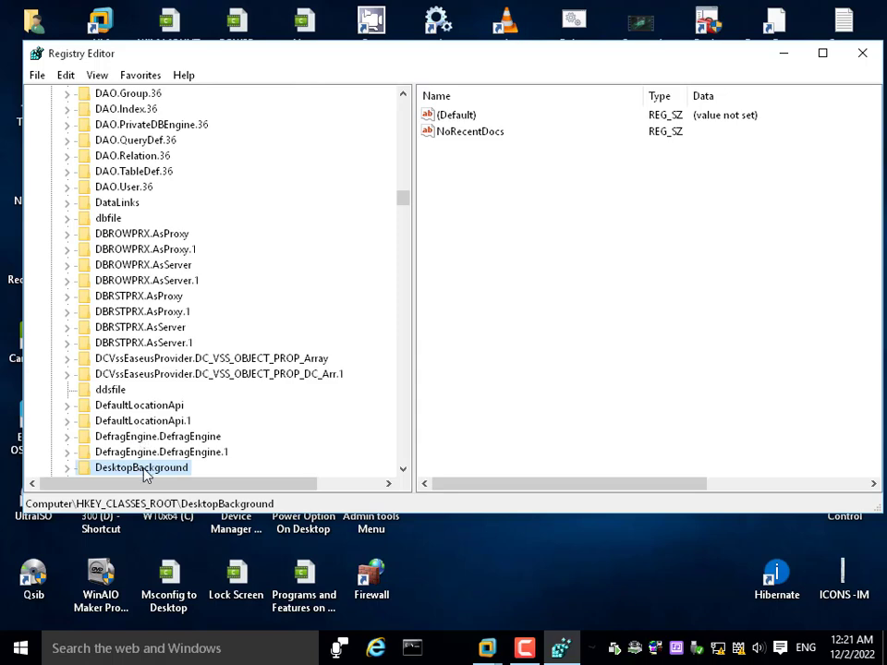
scroll(148, 467, "down", 4)
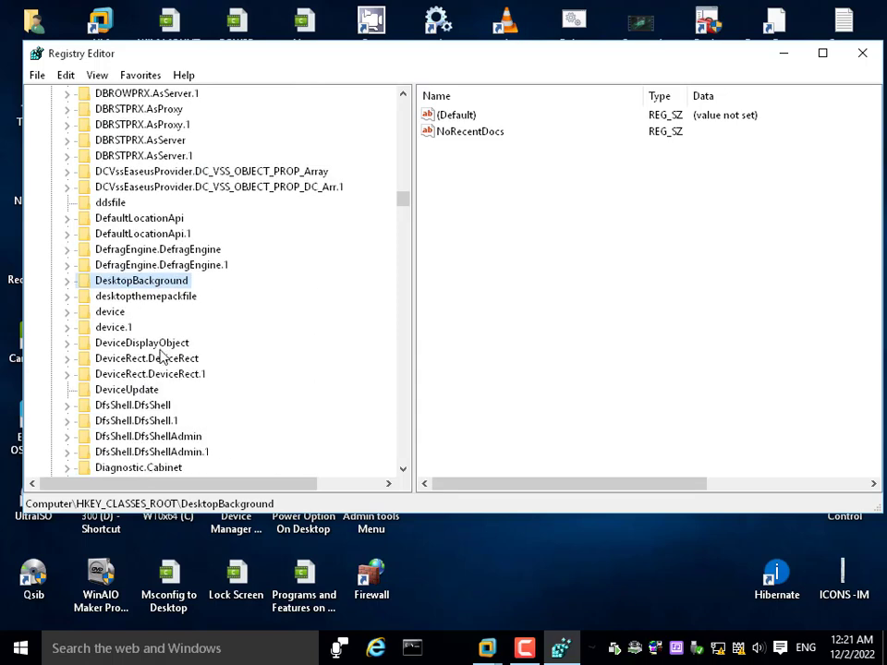
double_click(178, 281)
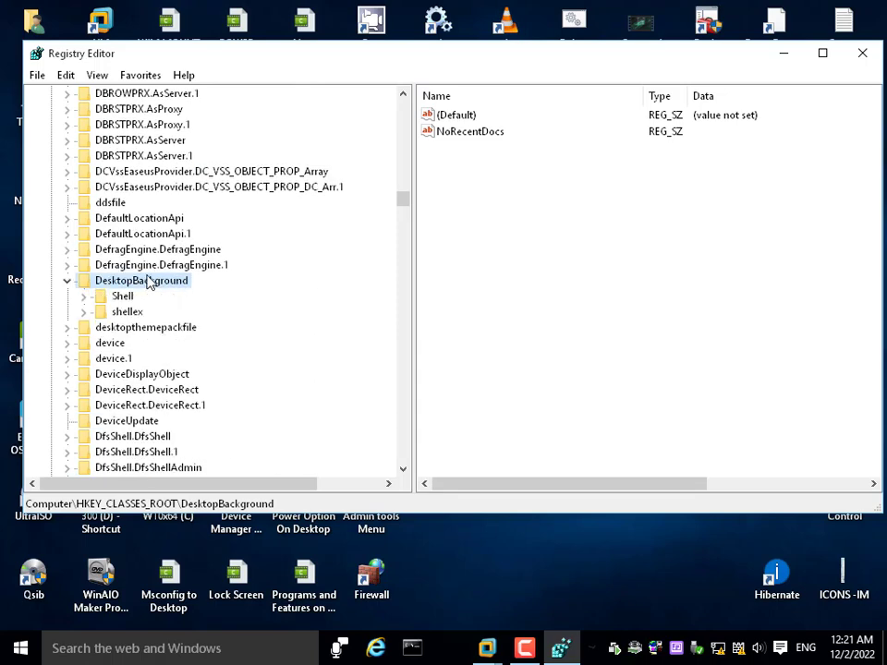
double_click(119, 298)
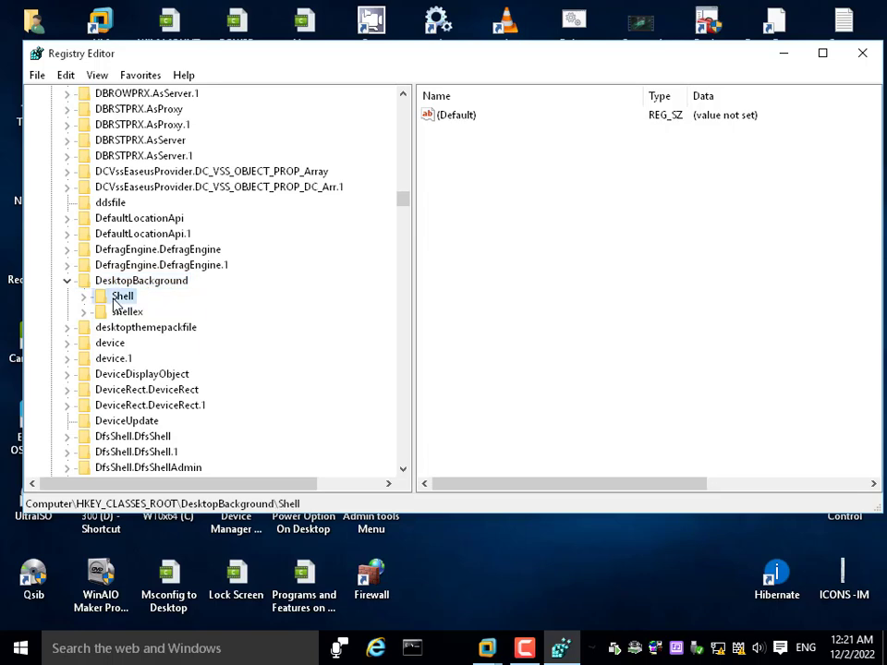
left_click_drag(254, 71, 453, 84)
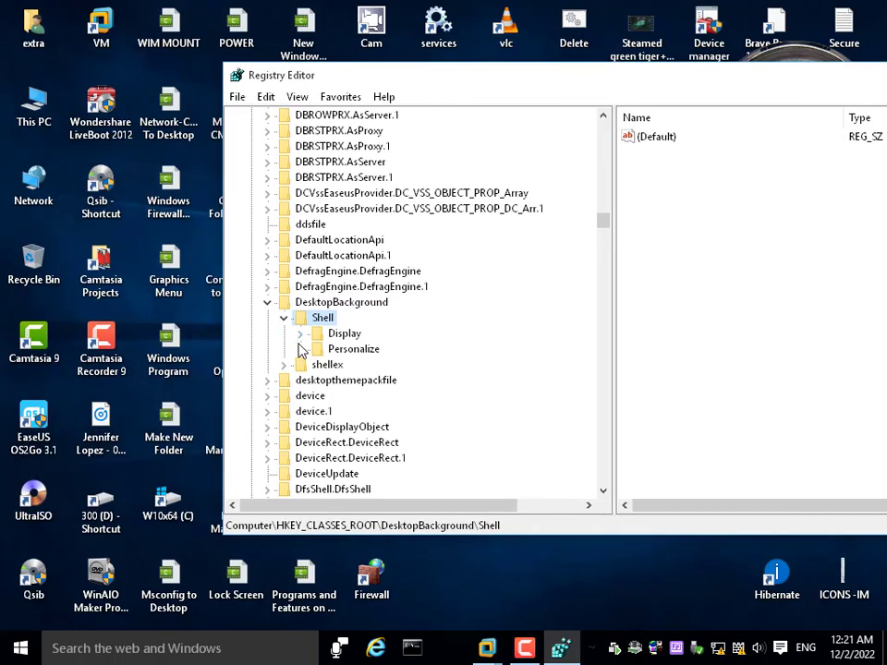
Create a new key named wf under DesktopBackground\Shell
right_click(318, 321)
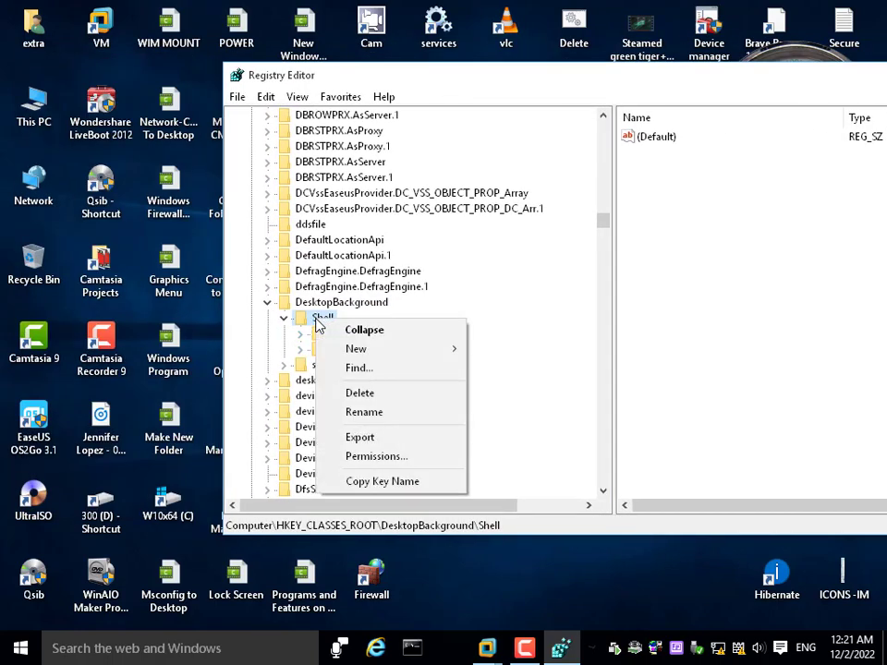
mouse_move(421, 355)
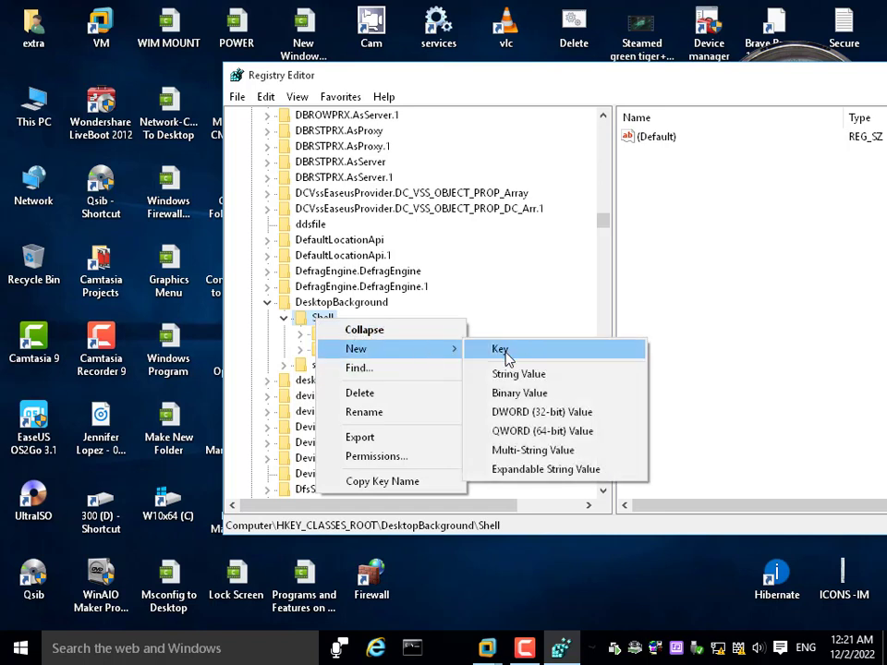
left_click(507, 358)
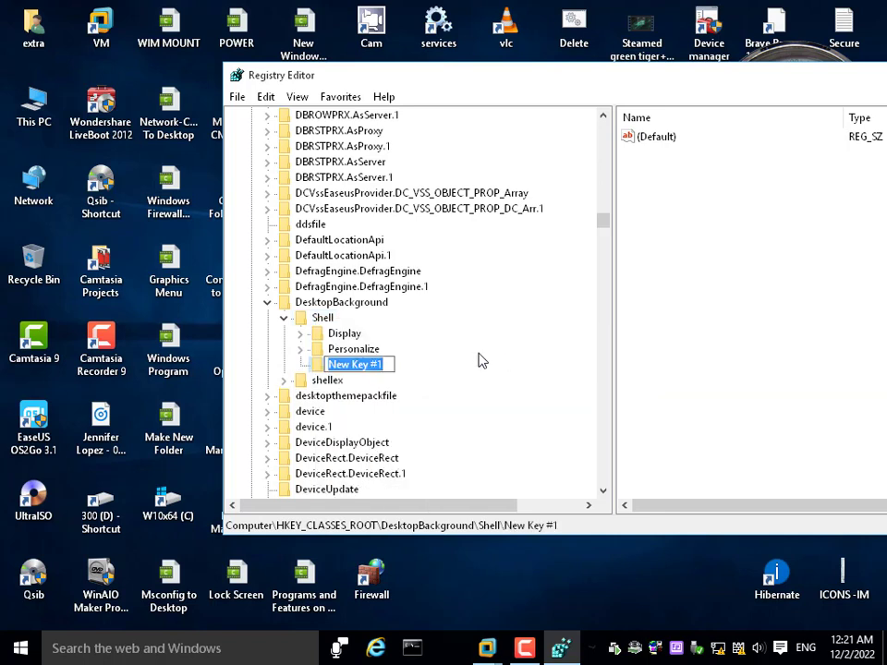
type("w")
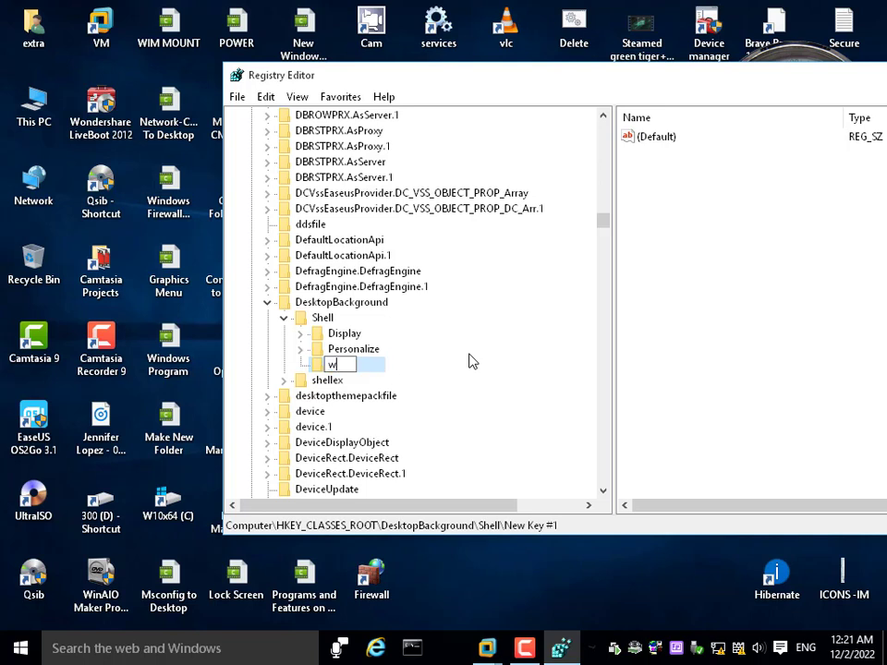
type("f")
key("Return")
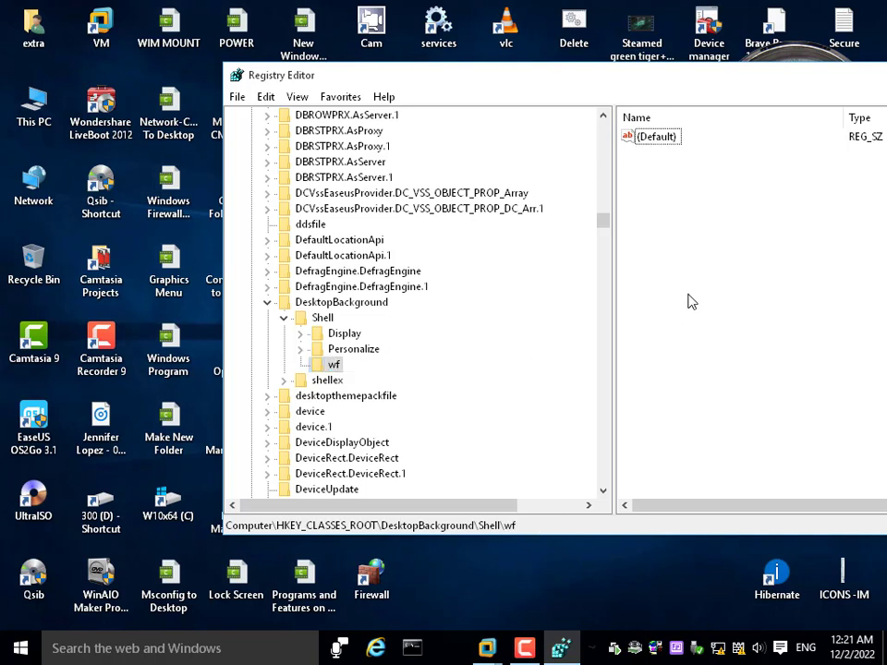
Set the (Default) value of the wf key to Windows Firewall [Advanced]
left_click(658, 145)
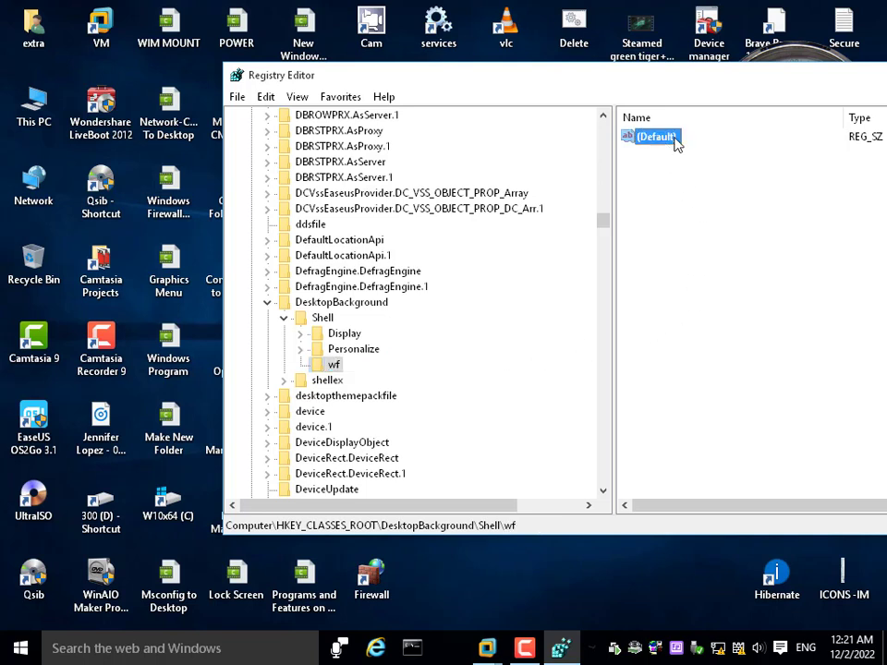
double_click(670, 143)
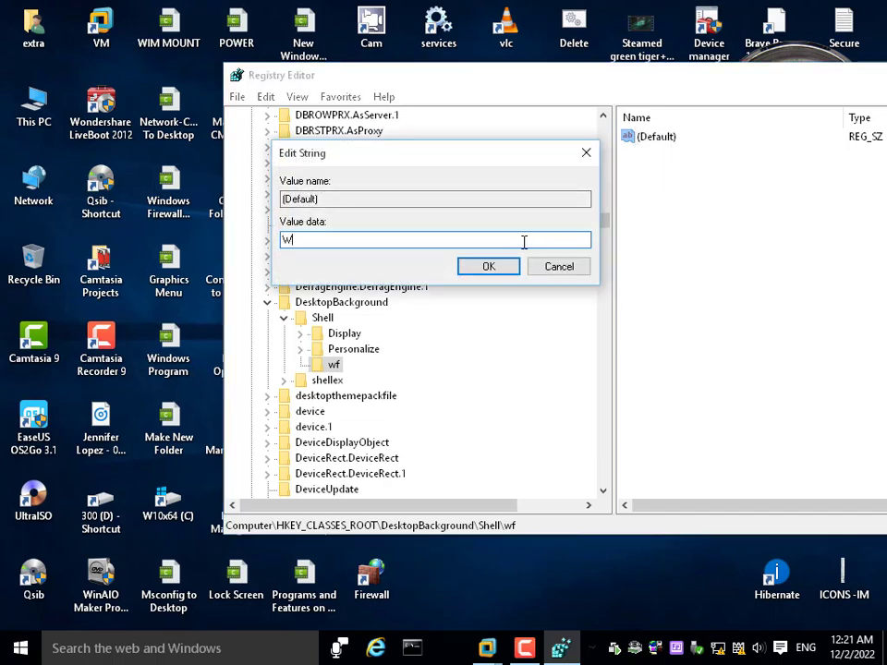
type("Windows Firewall [Advanced")
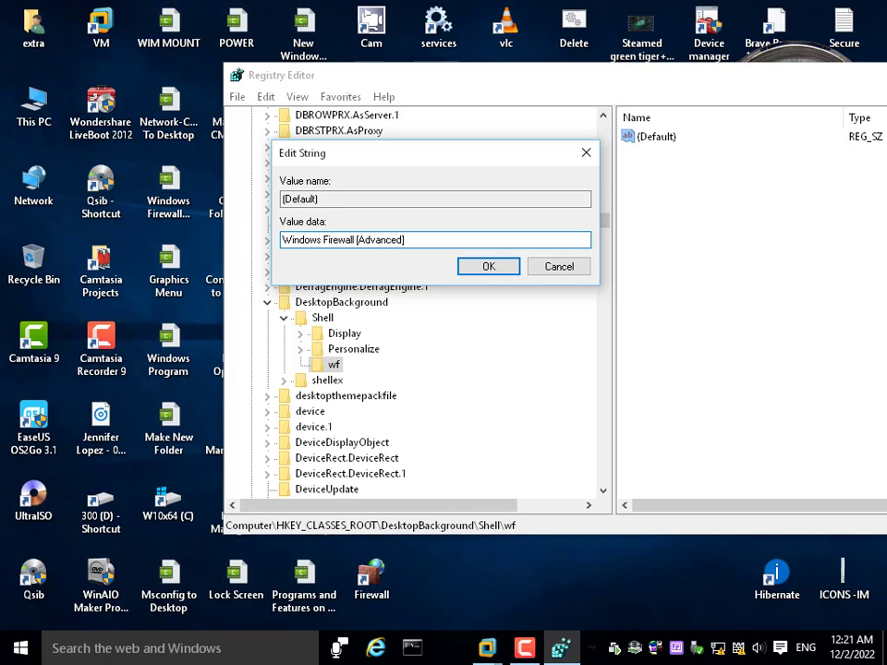
left_click(499, 270)
Shift the Registry Editor window down to free the desktop and check the desktop context menu for the new firewall entry
left_click_drag(530, 85, 496, 238)
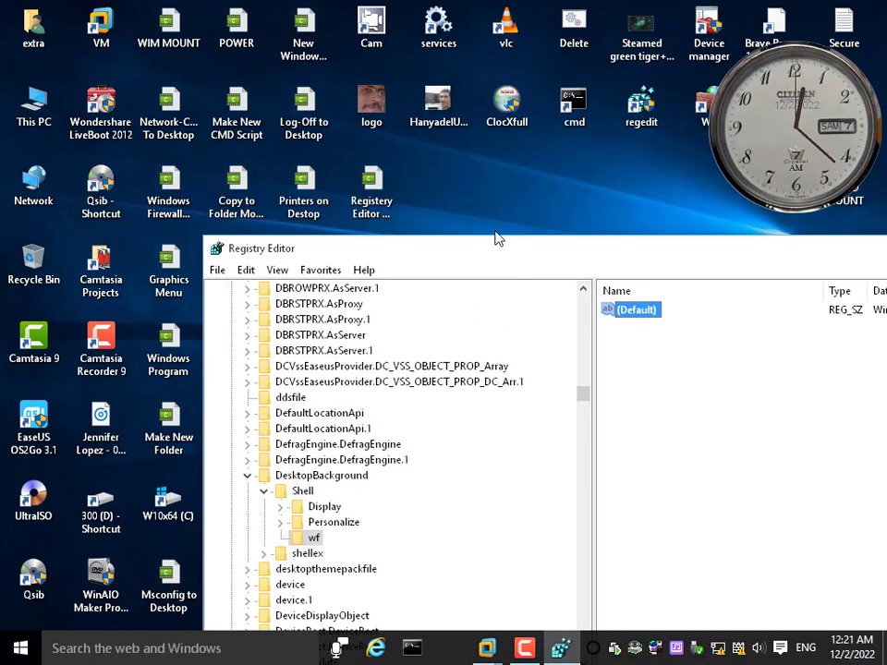
right_click(454, 176)
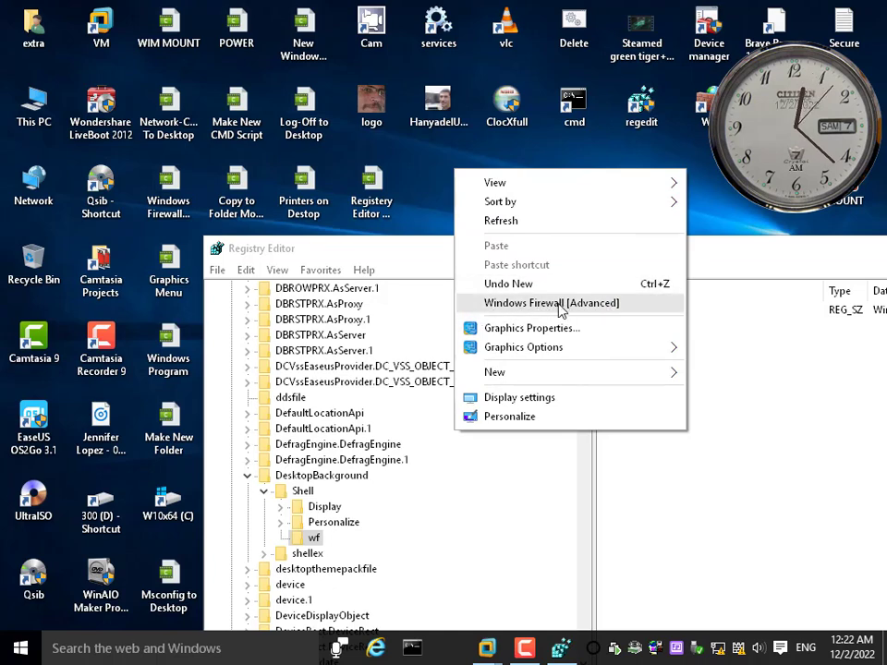
left_click(435, 503)
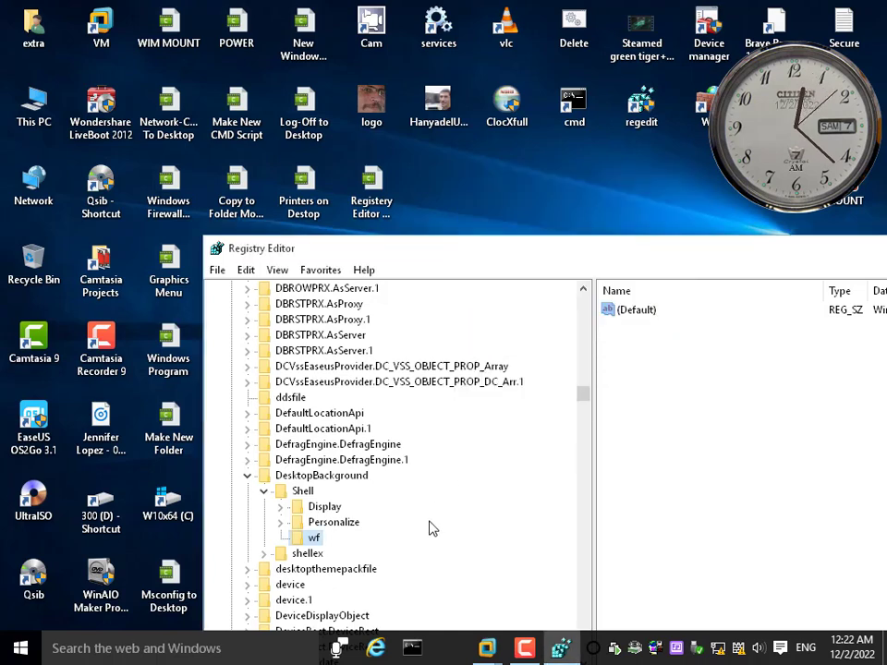
Create a subkey named command under the wf key
right_click(311, 541)
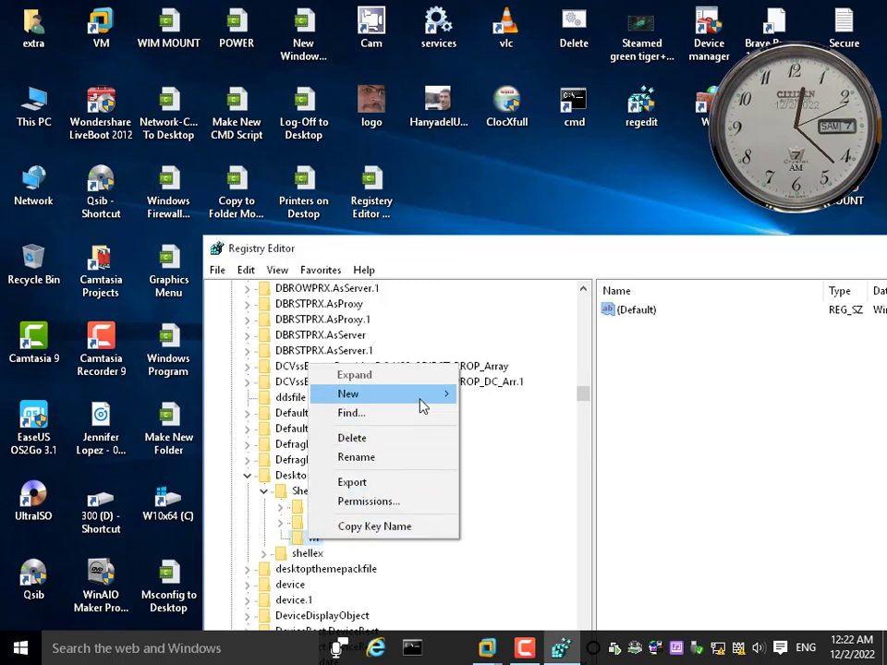
mouse_move(421, 404)
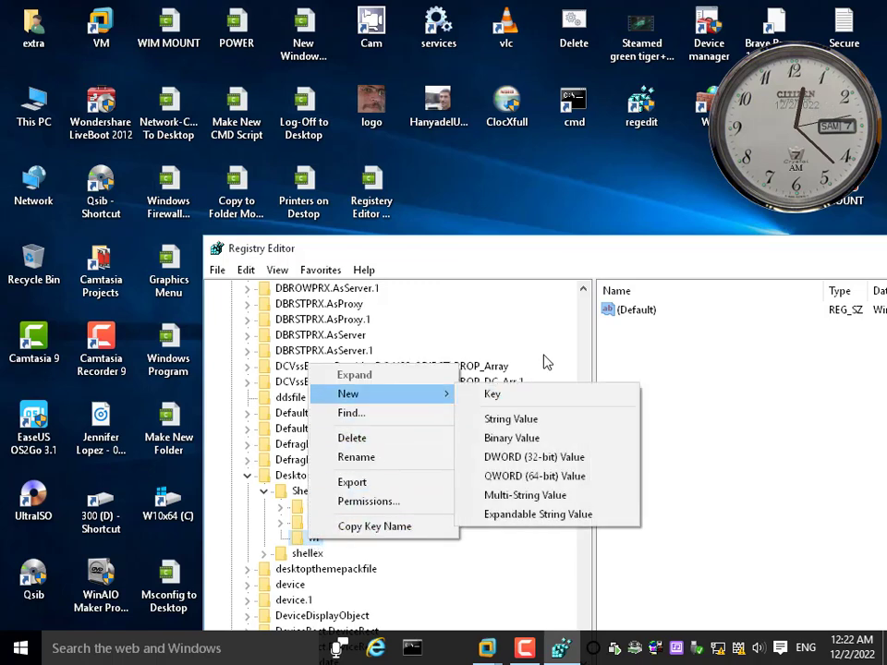
left_click(508, 401)
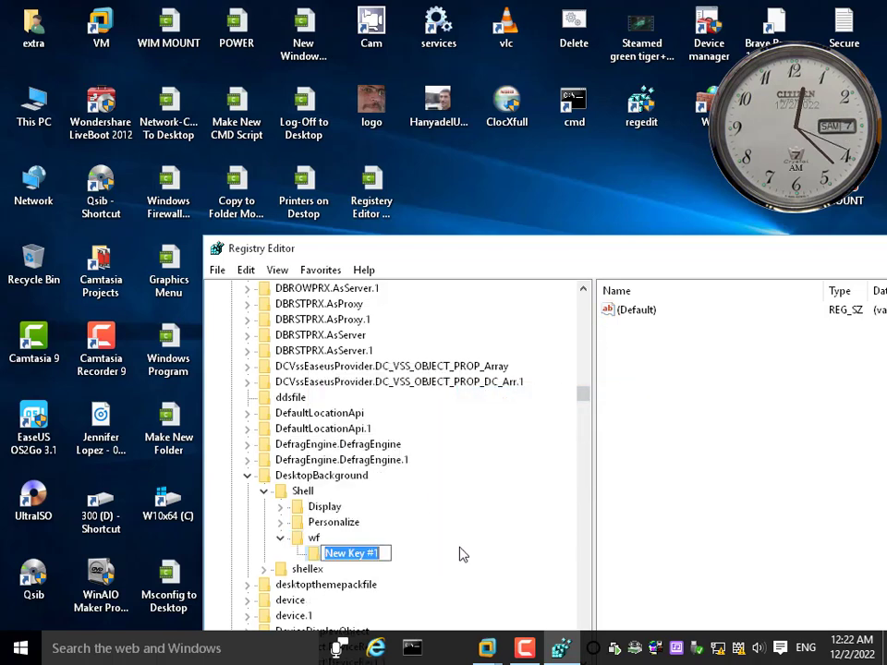
type("comman")
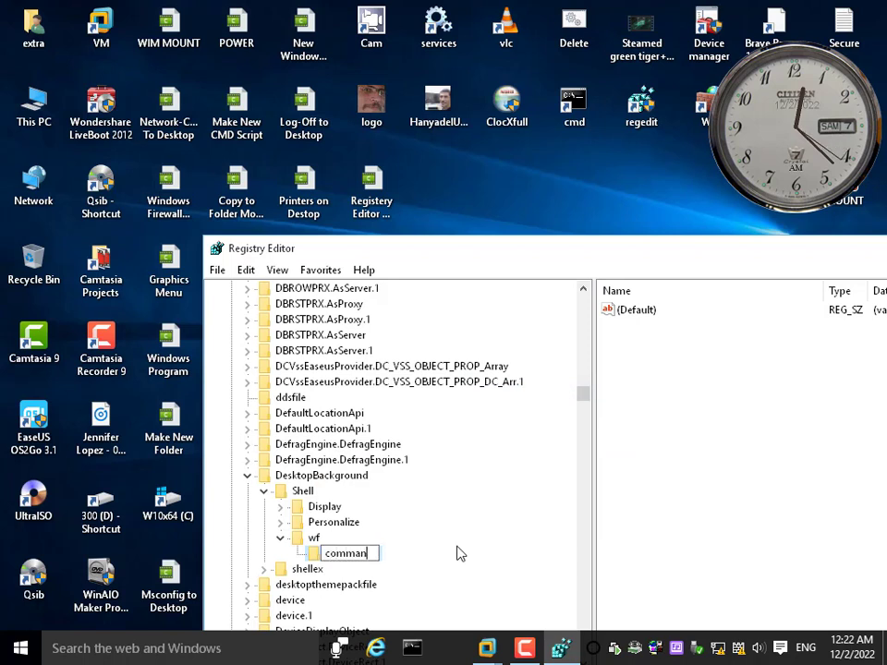
type("d")
key("Return")
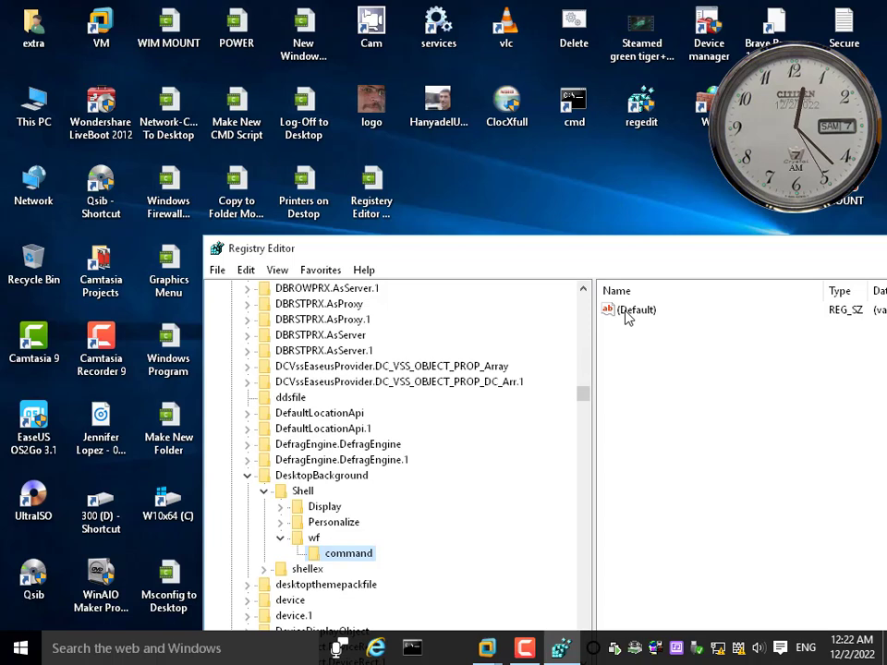
Set the (Default) value of the command key to mmc.exe wf.msc, with the Registry Editor window shifted to show the data
left_click_drag(674, 248, 536, 297)
left_click(490, 360)
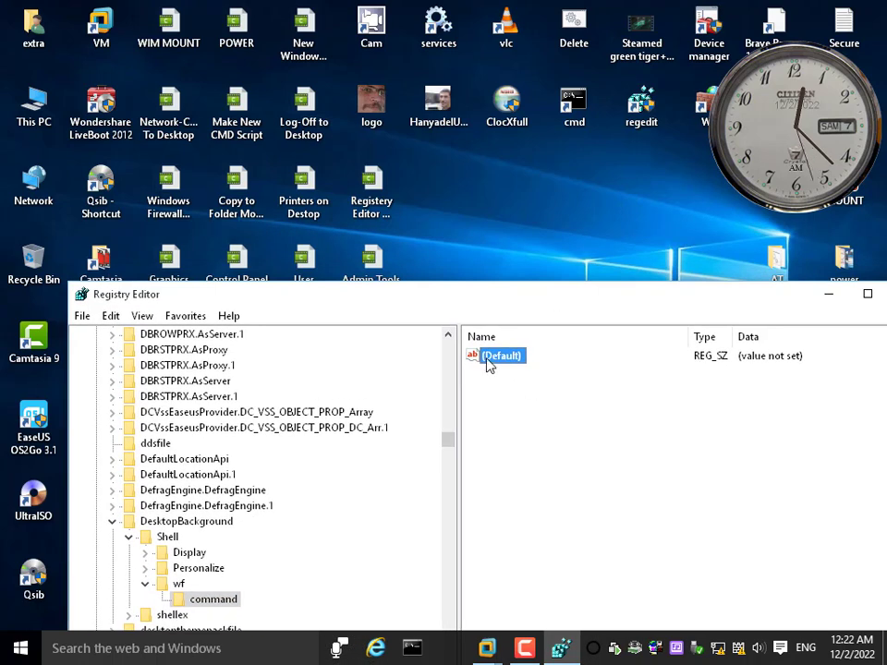
double_click(490, 362)
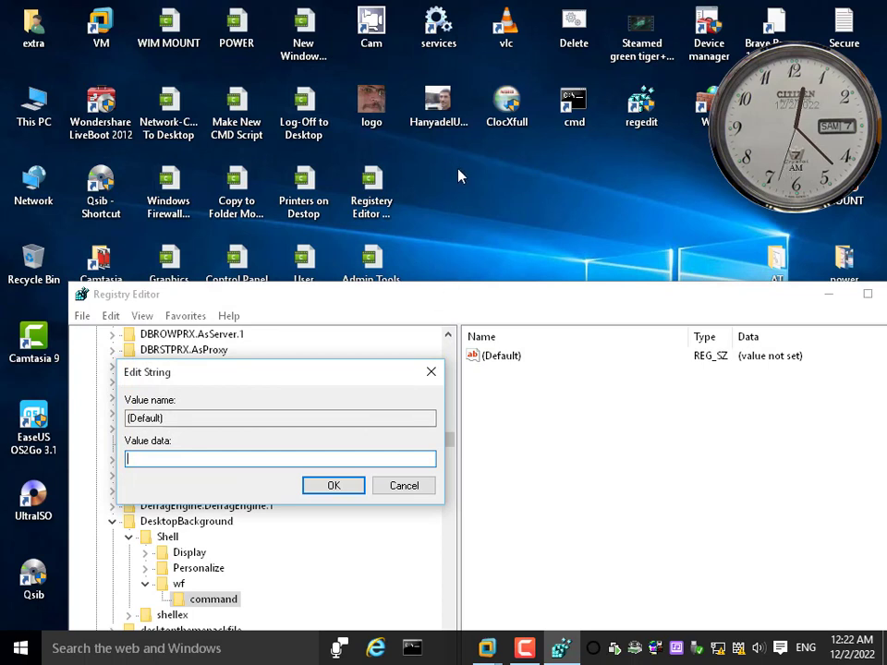
left_click_drag(249, 377, 398, 378)
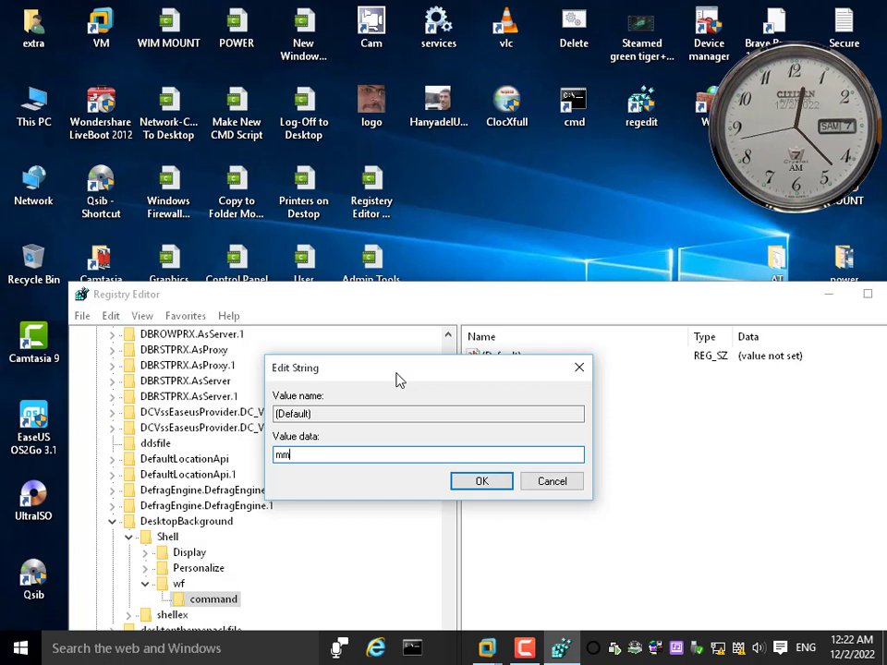
type("c.exe")
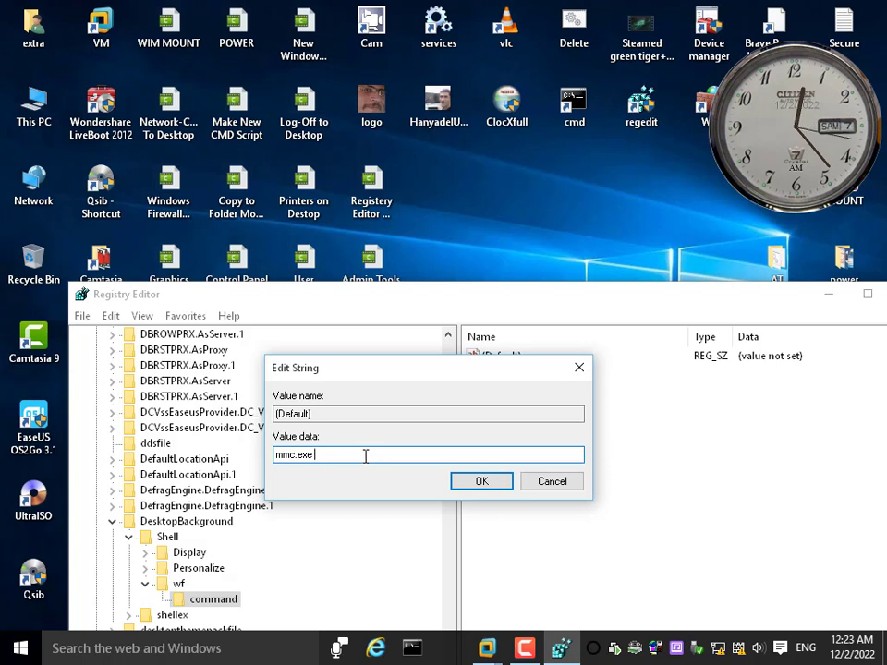
type("wf.ms")
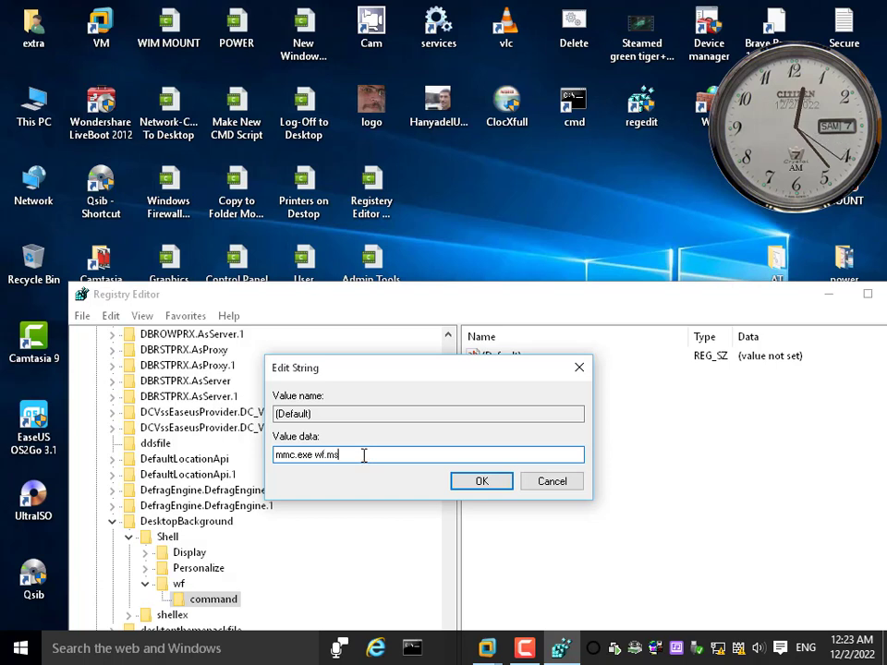
type("c")
left_click(481, 483)
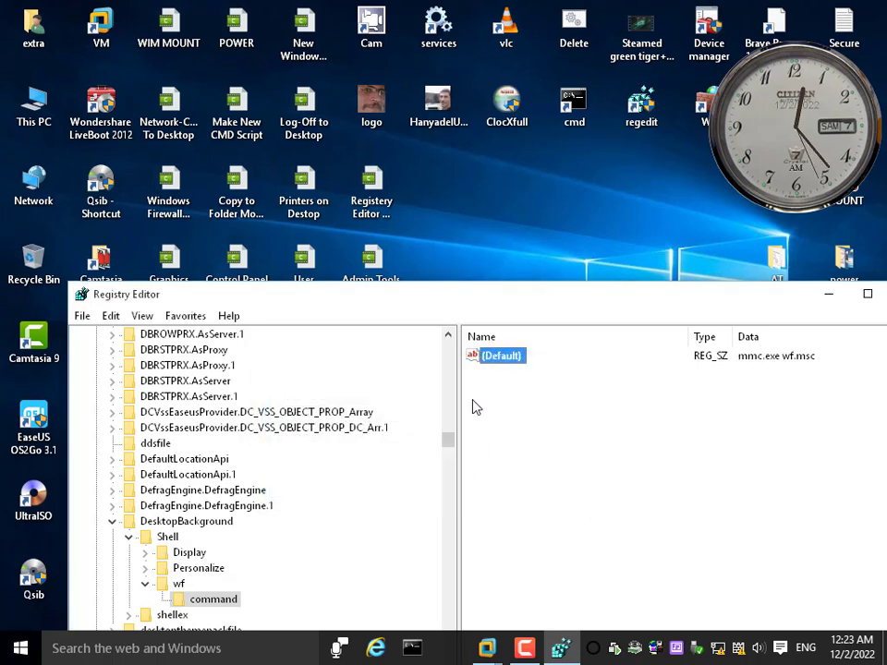
Test the Windows Firewall [Advanced] entry of the desktop context menu, close the firewall window and check the entry in the menu again
right_click(466, 185)
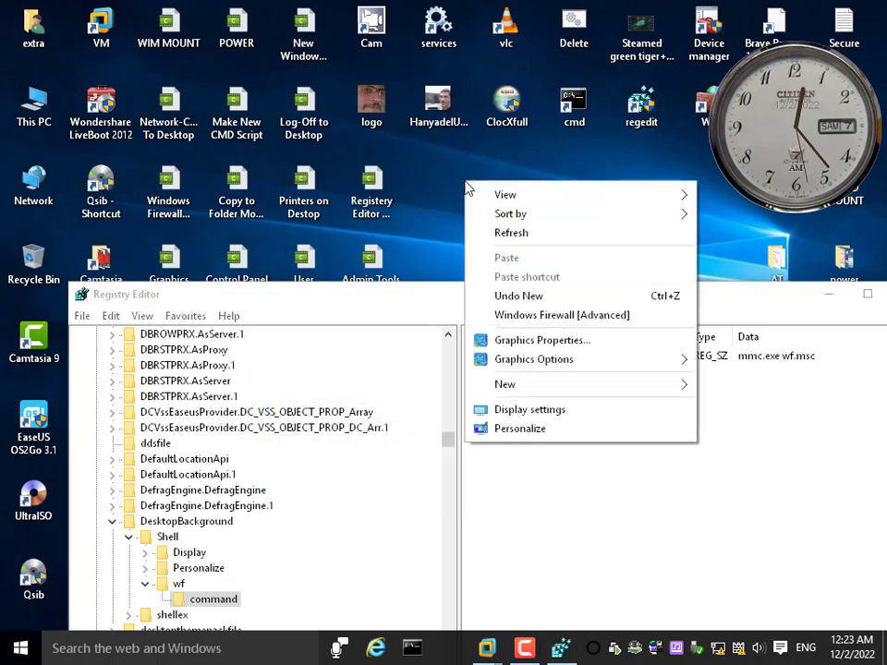
left_click(545, 317)
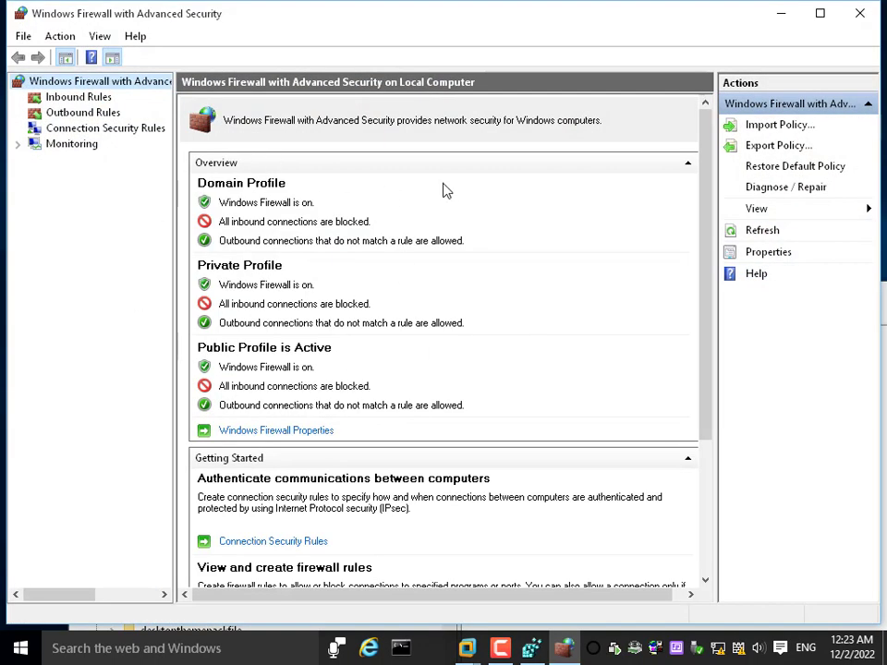
left_click(859, 13)
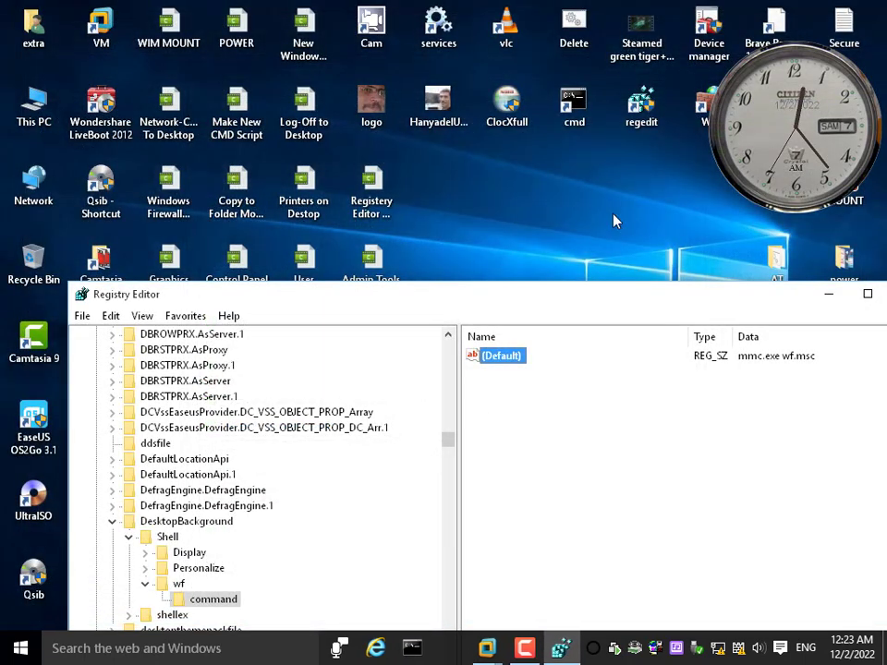
right_click(472, 190)
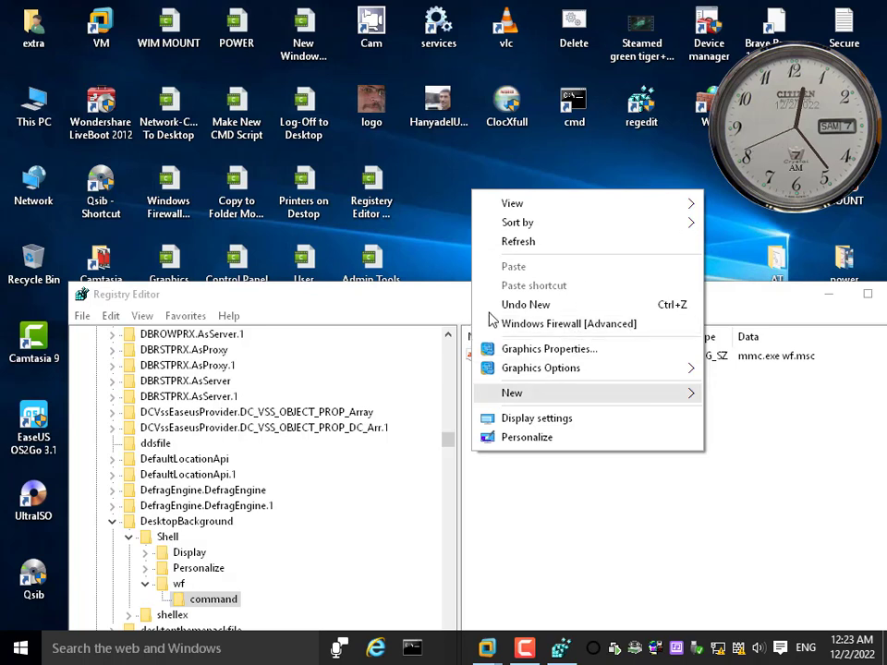
left_click(490, 539)
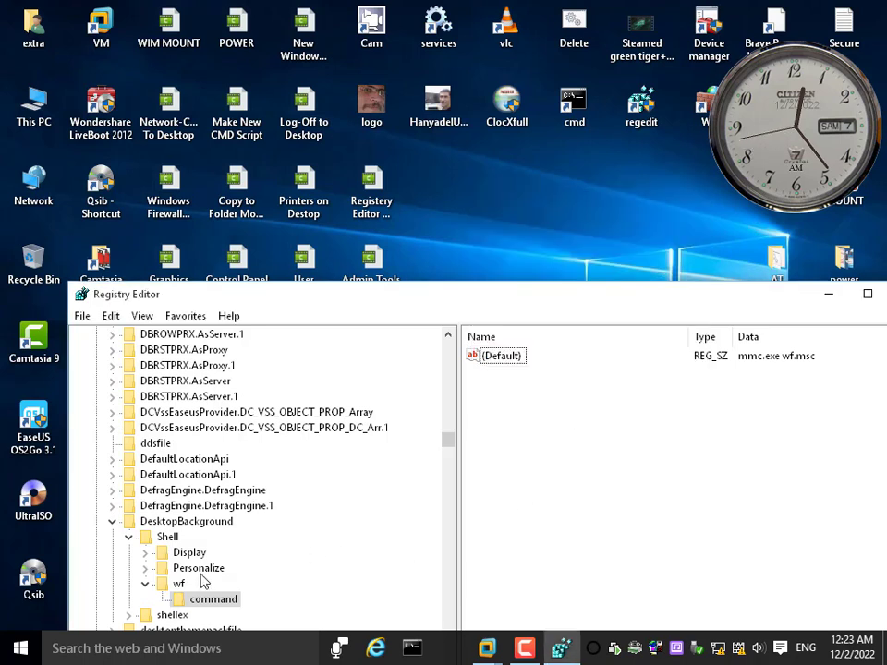
Add a new string value named icon to the wf key
left_click(179, 586)
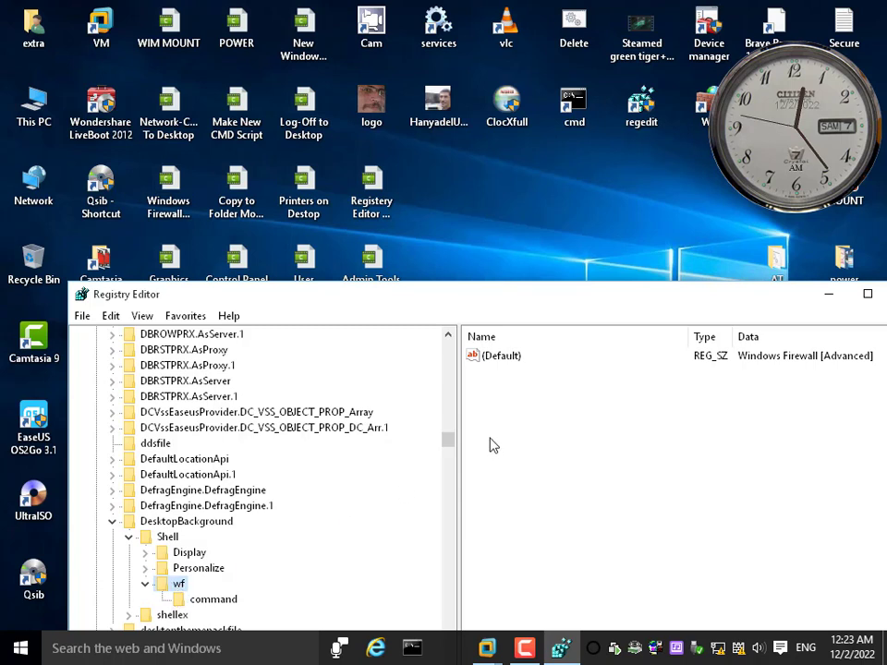
right_click(517, 418)
mouse_move(565, 429)
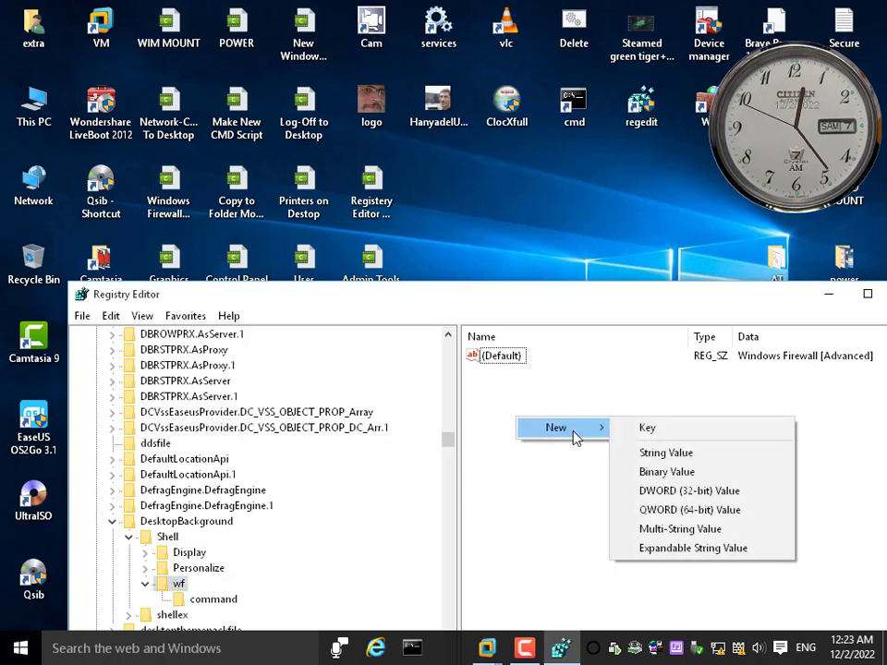
left_click(693, 454)
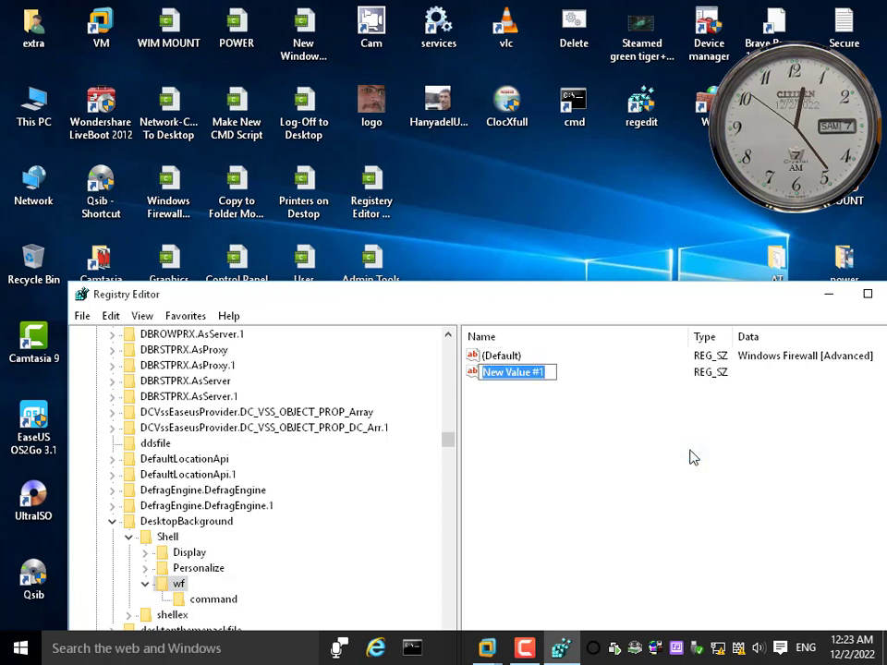
type("icon")
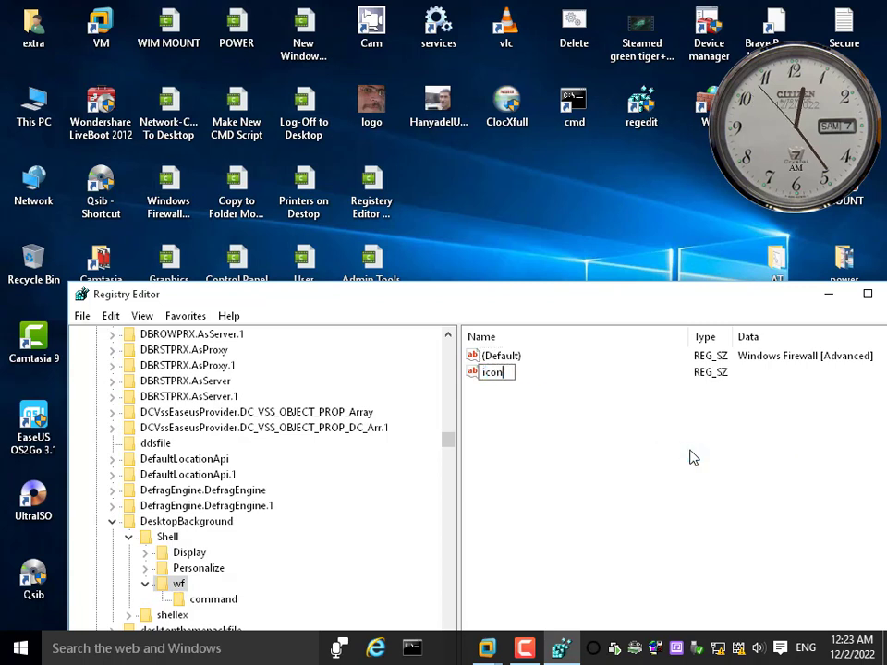
key("Return")
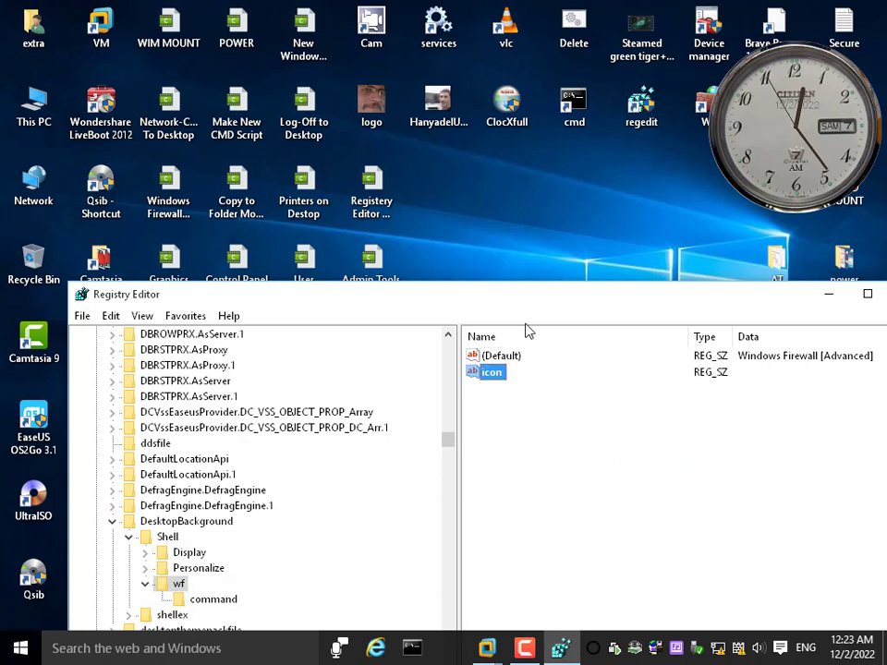
Set the icon value of the wf key to authfwgp.dll,-101
left_click_drag(526, 304, 519, 259)
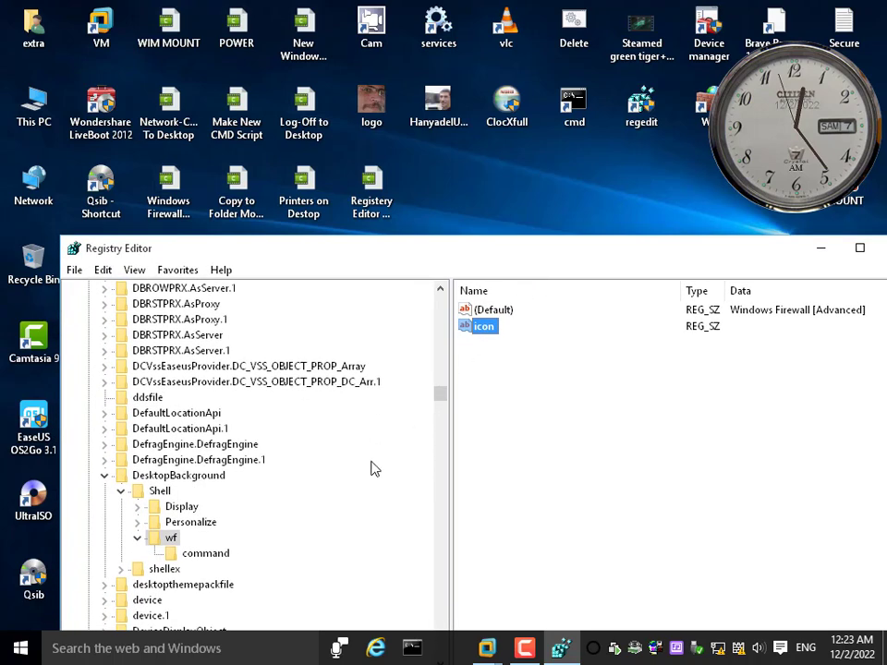
double_click(485, 327)
left_click_drag(345, 331, 584, 371)
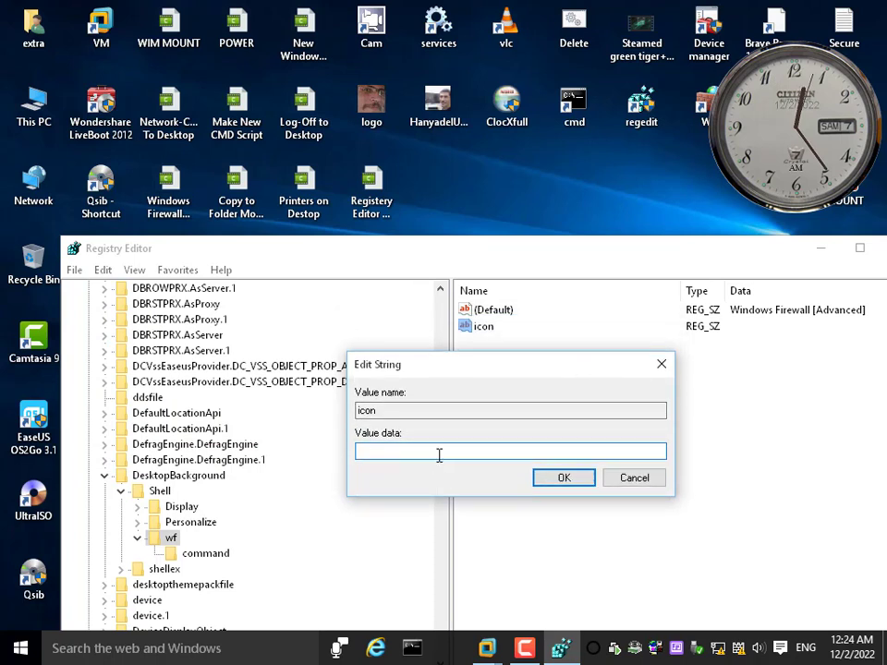
type("auth")
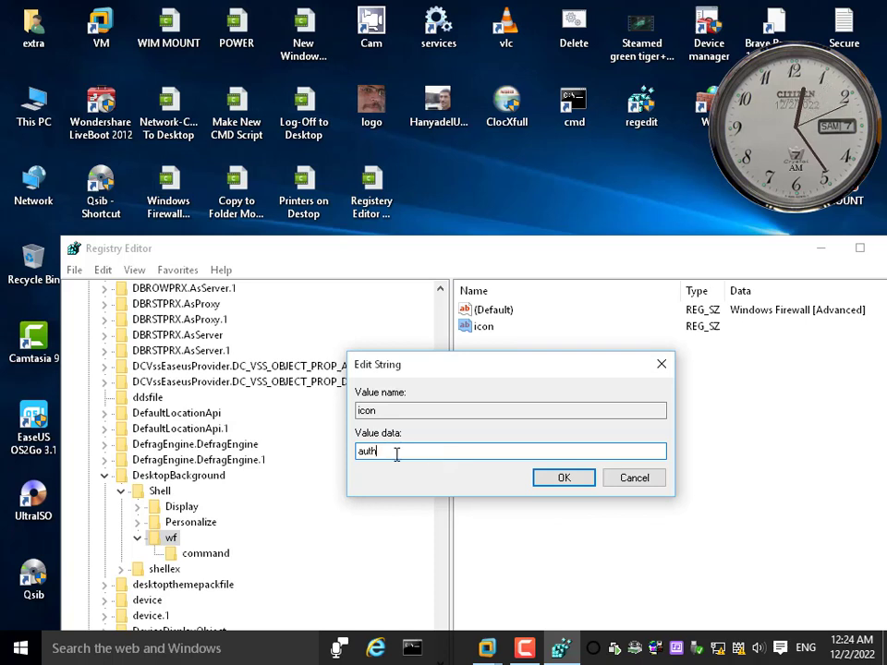
type("fwgp")
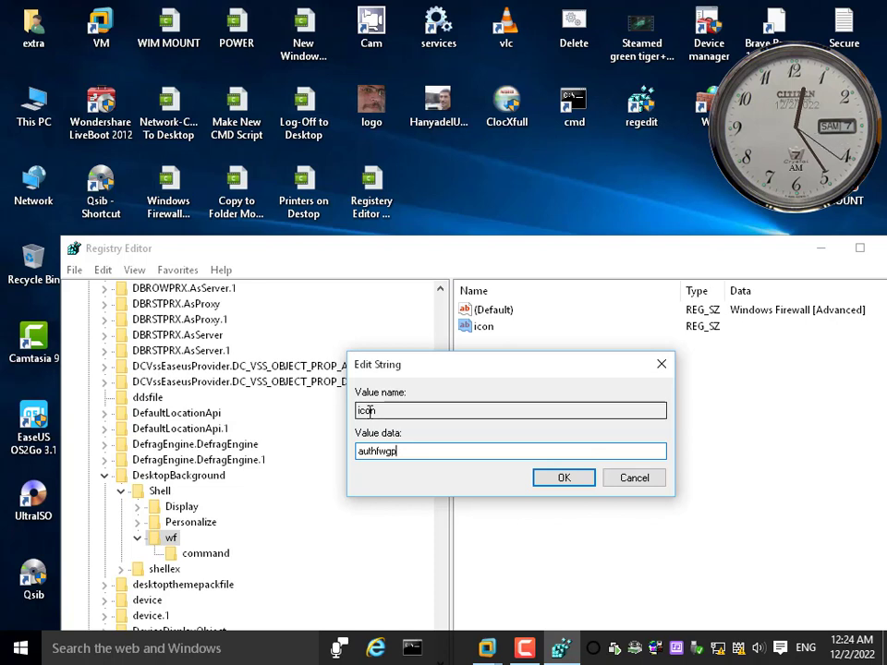
type(".d")
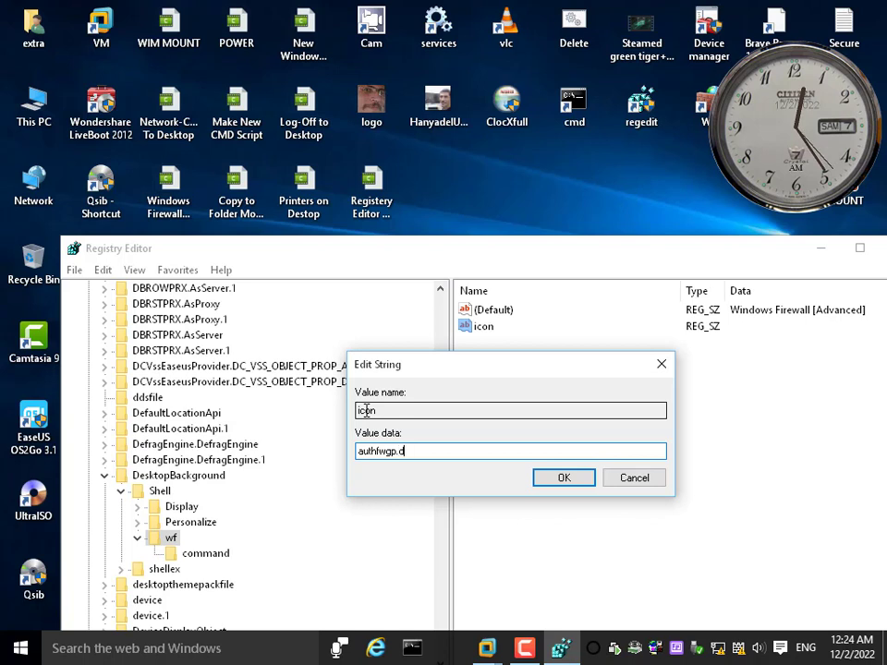
type("ll,-")
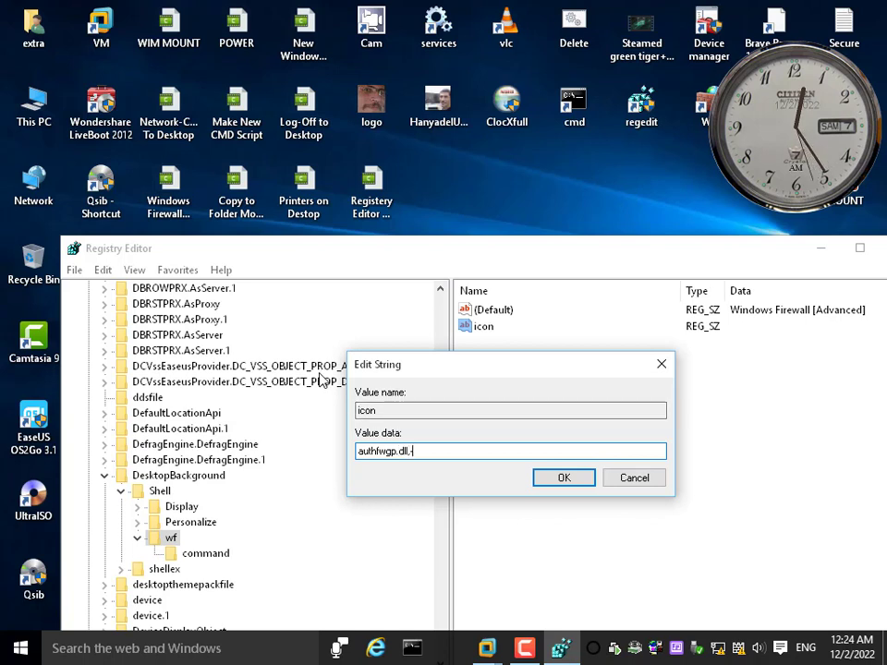
type("101")
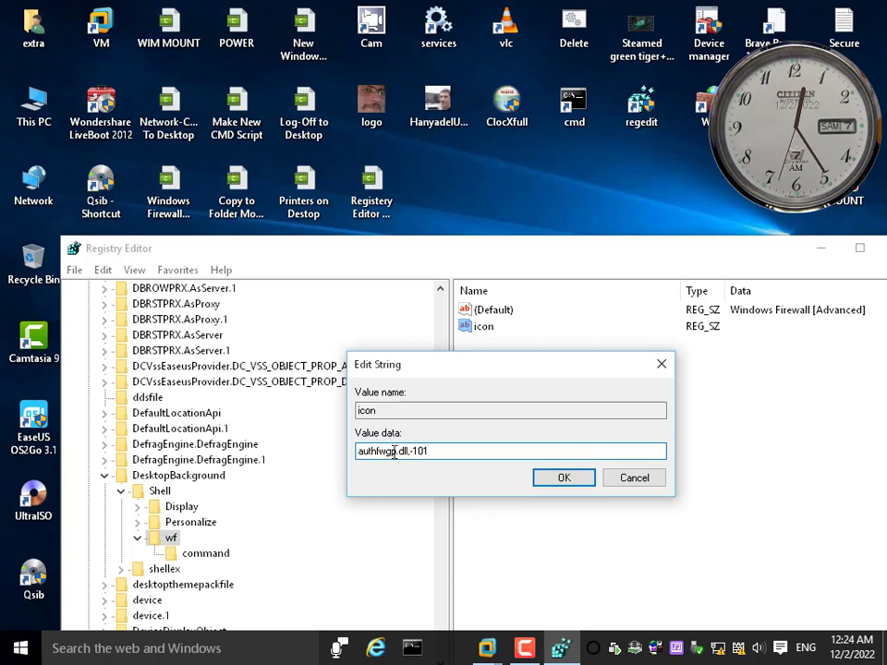
left_click(558, 485)
Test the Windows Firewall [Advanced] entry and its icon in the desktop context menu, closing the firewall window before checking the menu again
right_click(465, 175)
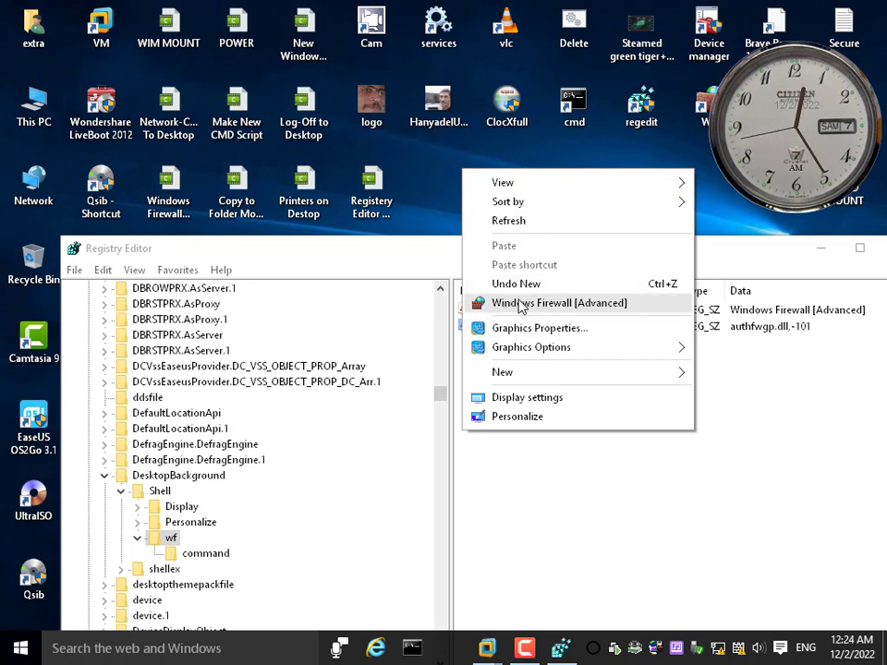
left_click(524, 309)
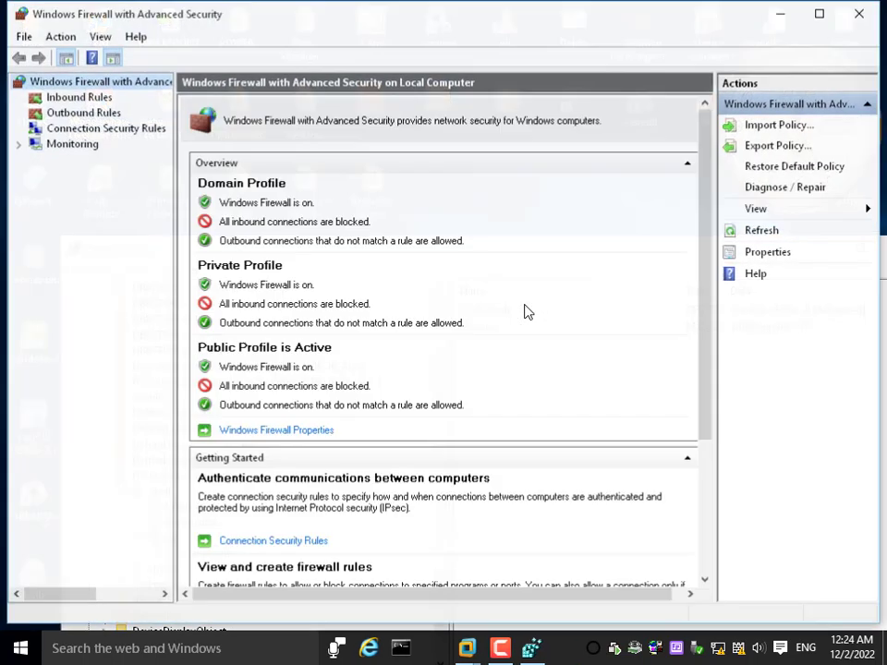
left_click(844, 21)
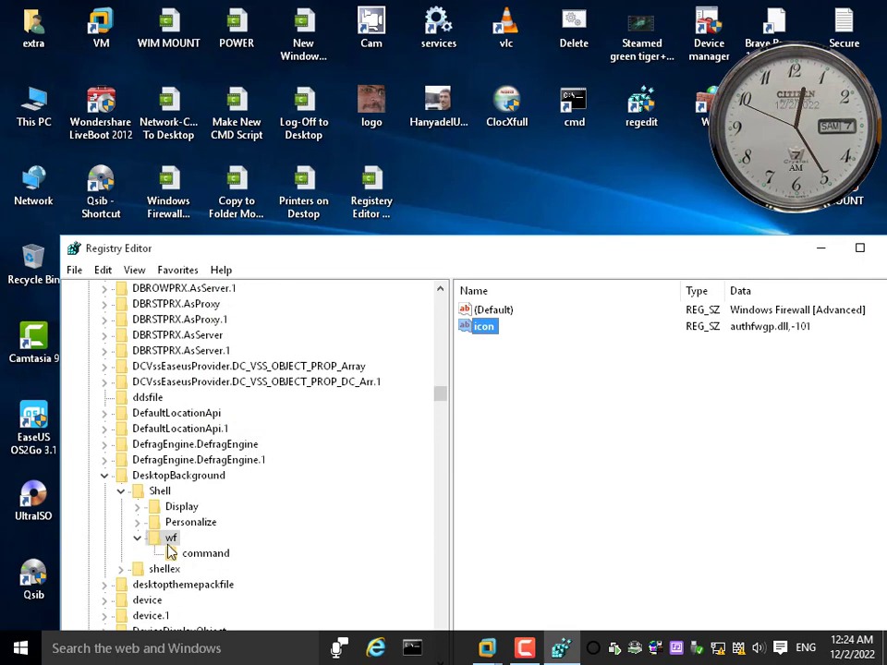
left_click(437, 160)
right_click(437, 160)
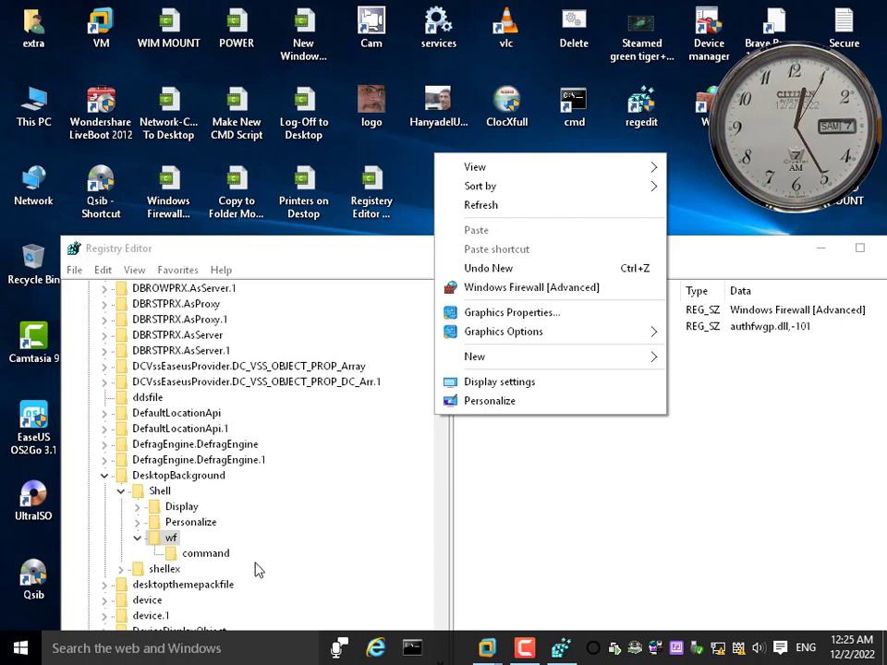
Export the wf key to the Desktop as a registration file named Firewall on desktop
right_click(185, 540)
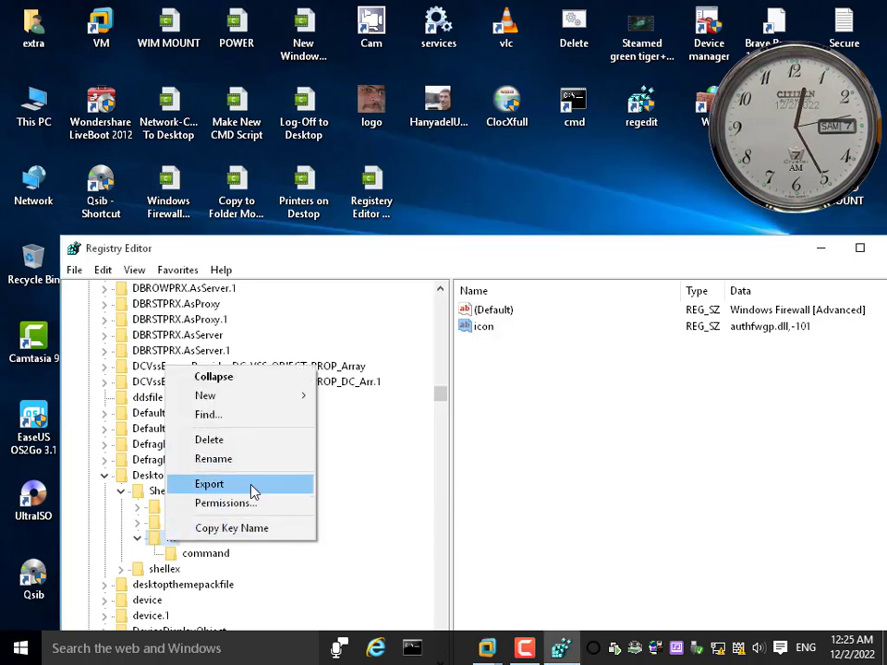
left_click(239, 487)
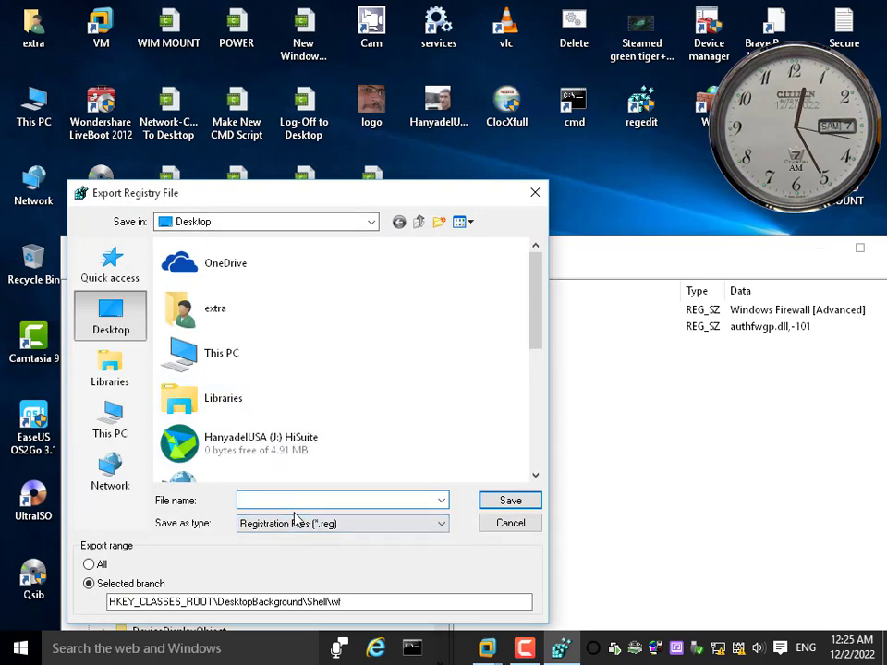
type("W")
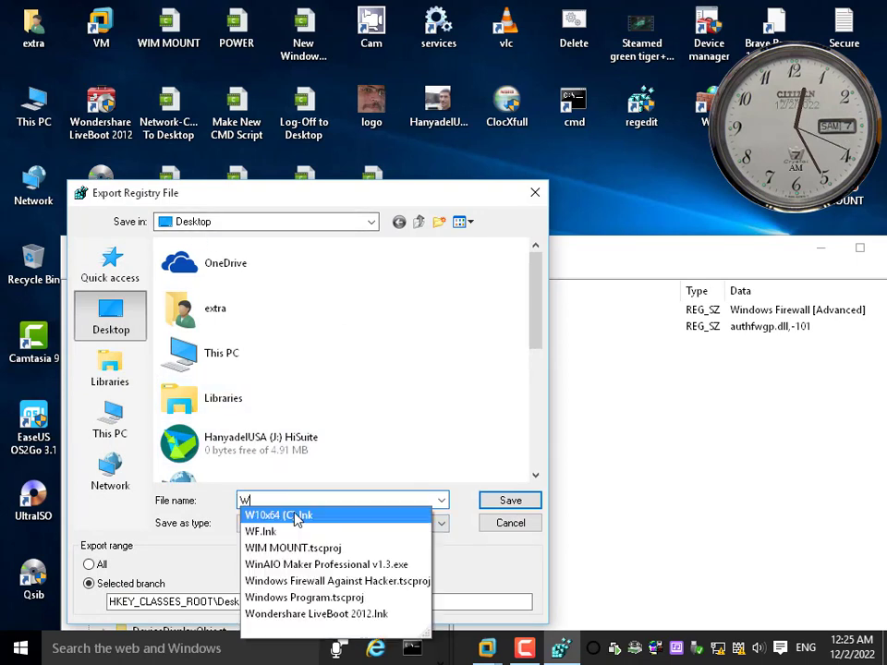
type("indows")
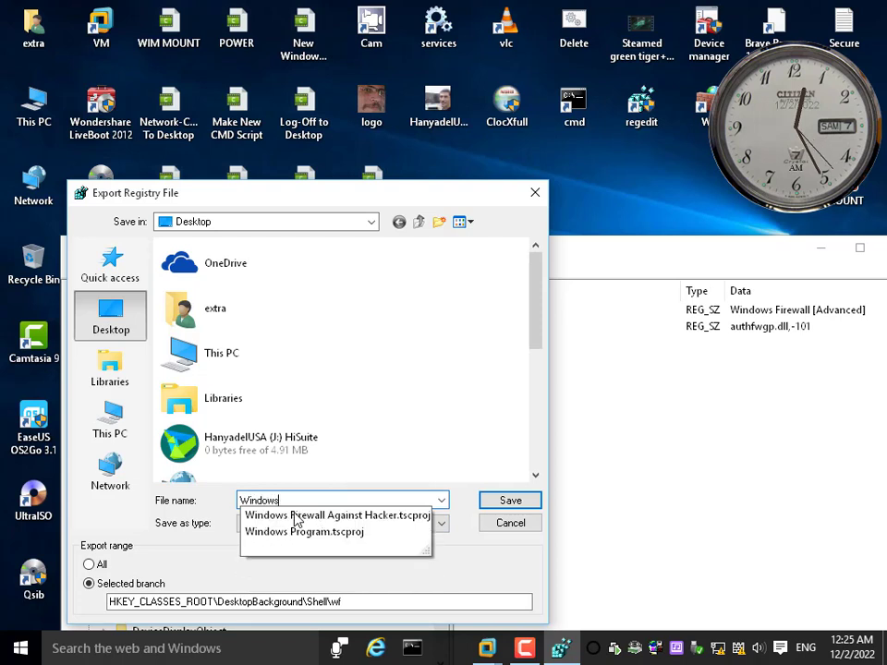
key("BackSpace")
key("BackSpace")
key("BackSpace")
key("BackSpace")
key("BackSpace")
key("BackSpace")
key("BackSpace")
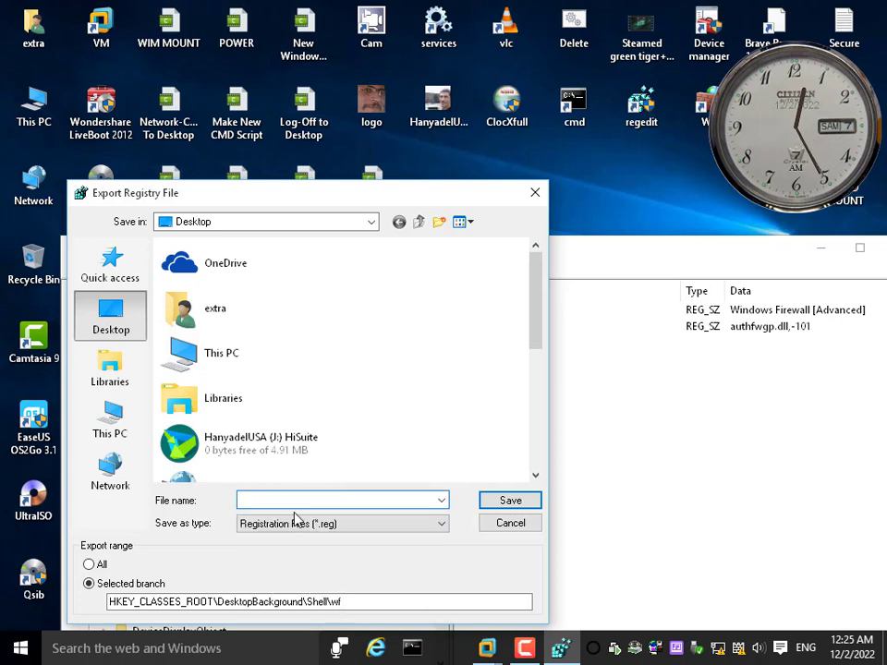
type("Fire")
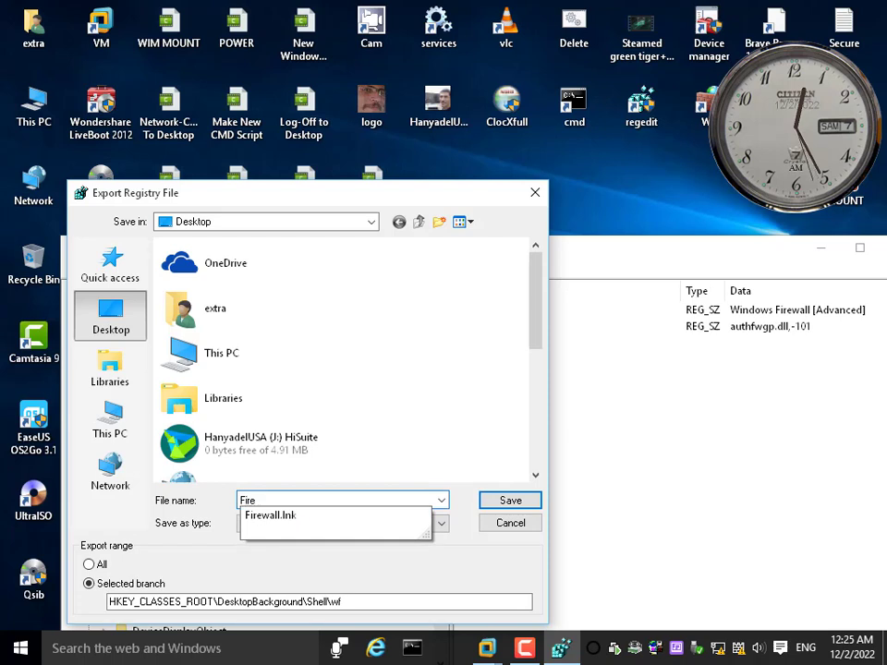
type("wall ")
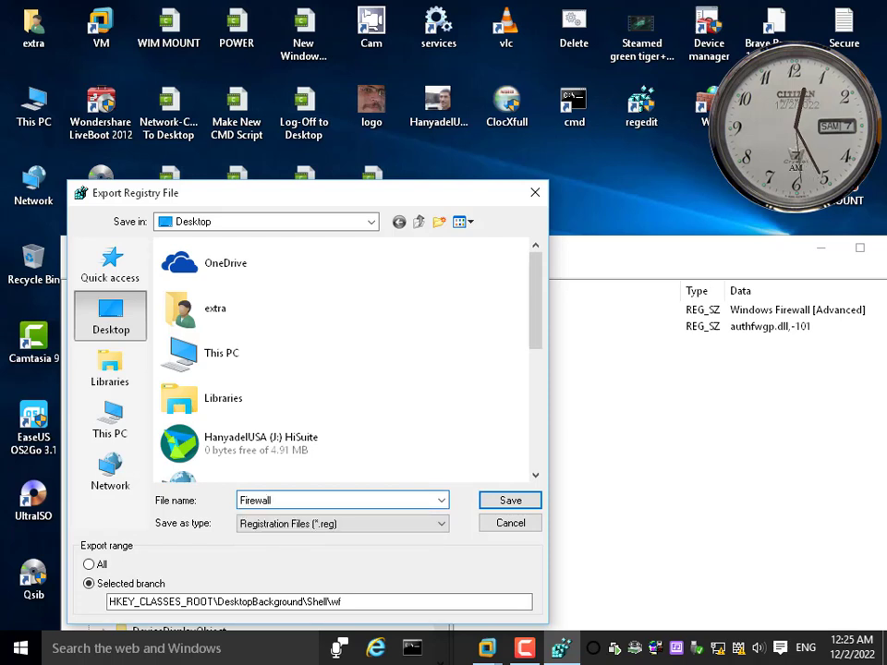
type("on desktop")
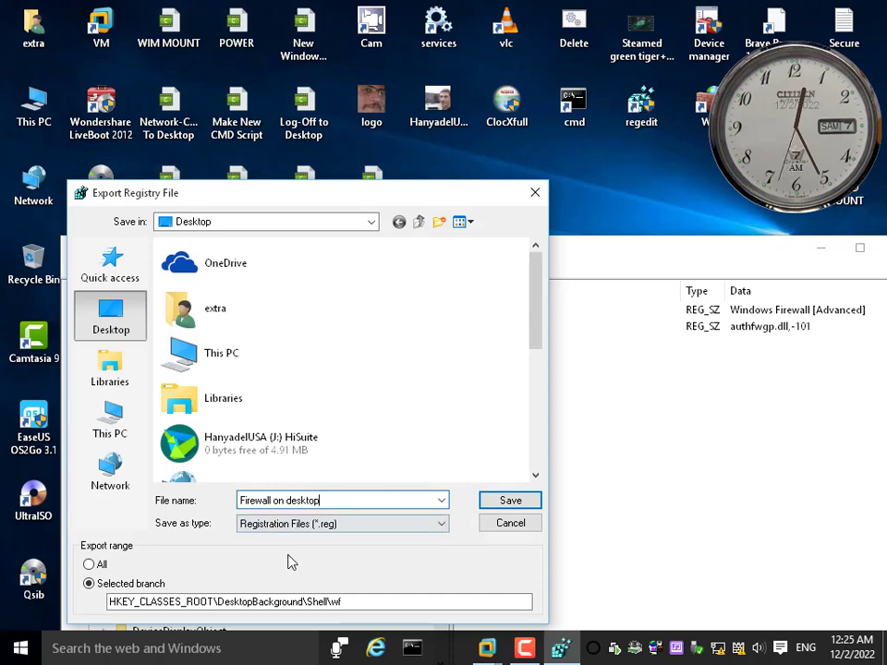
left_click(515, 504)
Move the Registry Editor window aside, collapse the wf, Shell and DesktopBackground keys, and close the Registry Editor
left_click_drag(324, 261, 620, 234)
left_click_drag(470, 228, 657, 192)
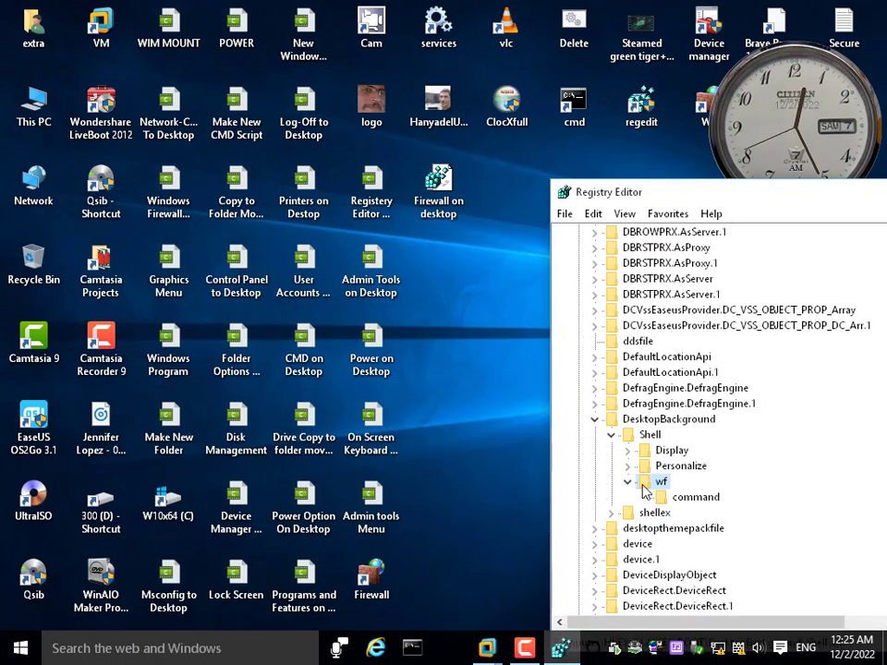
left_click(628, 481)
left_click(611, 435)
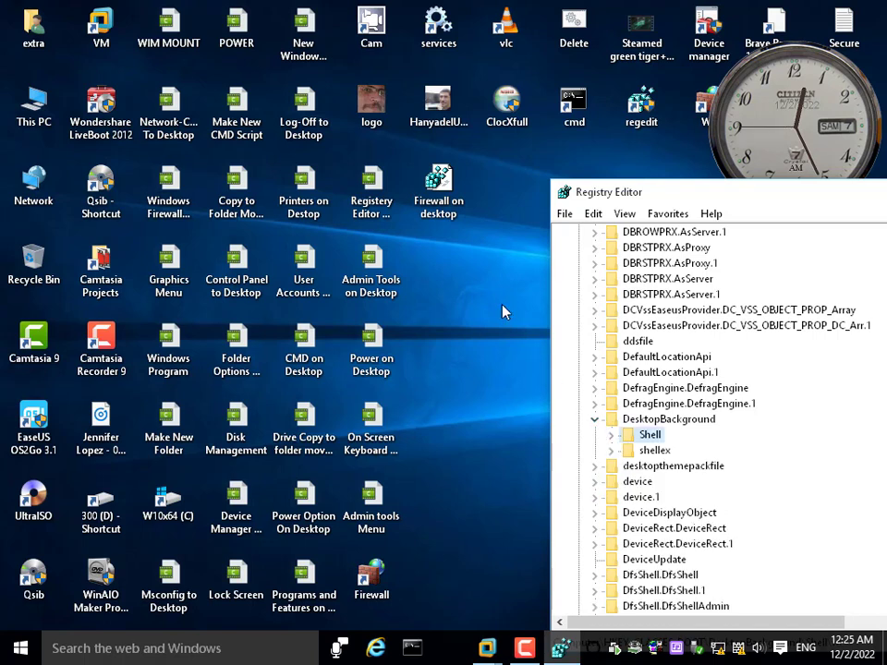
left_click(594, 418)
double_click(566, 198)
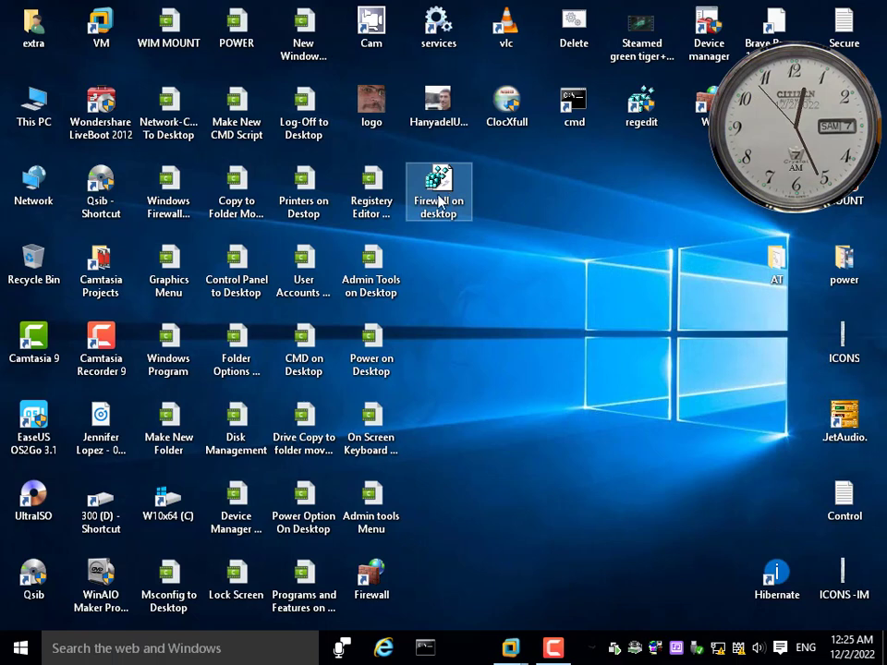
Examine the exported Firewall on desktop file and the Windows Firewall [Advanced] entry in the desktop context menu
right_click(518, 178)
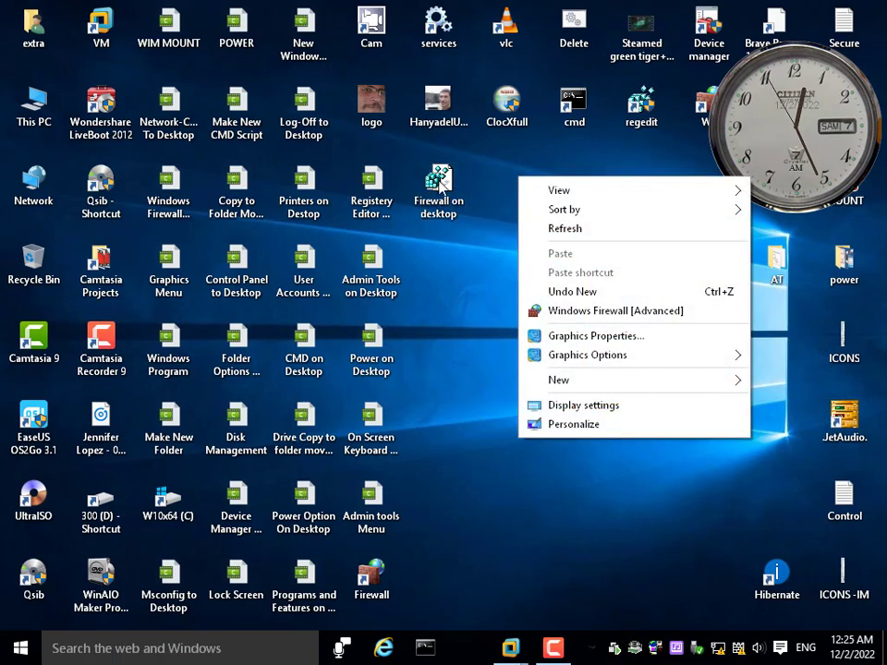
left_click(444, 184)
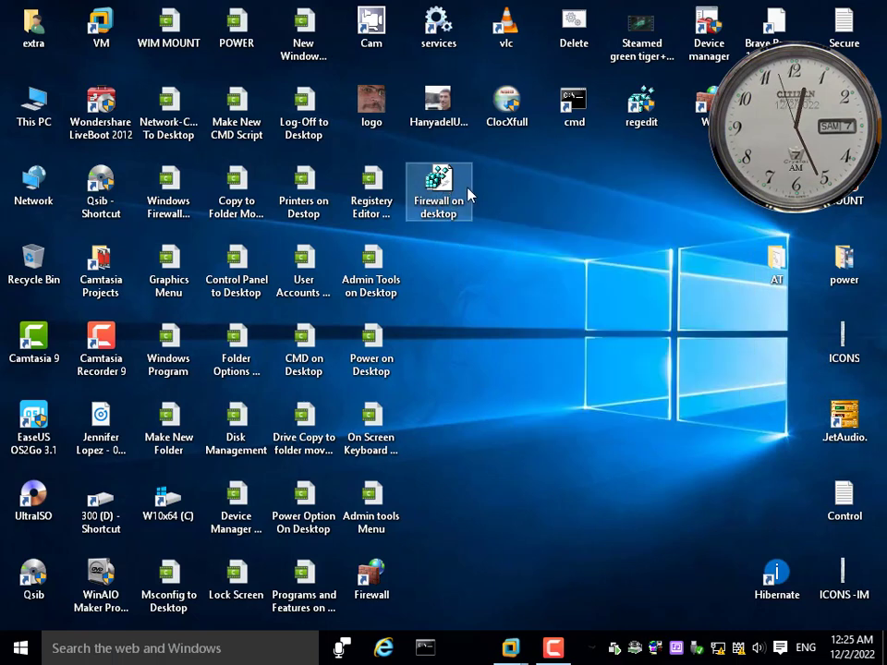
right_click(511, 200)
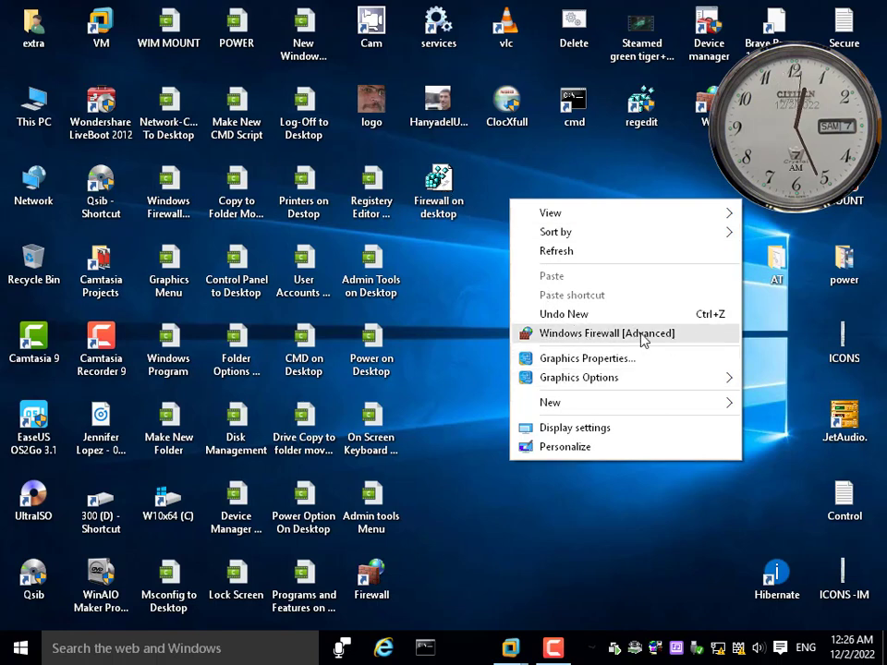
left_click(471, 294)
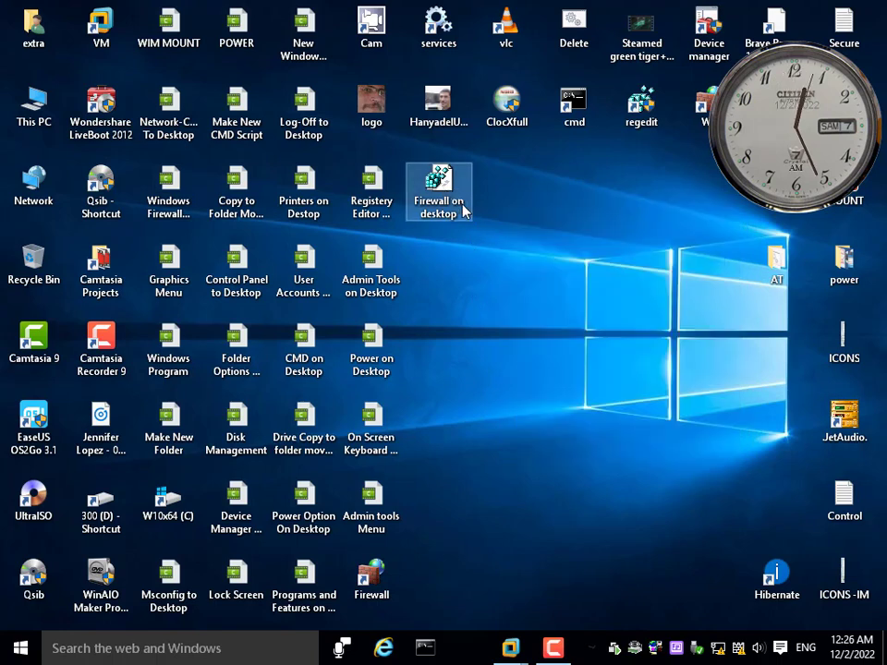
left_click(465, 212)
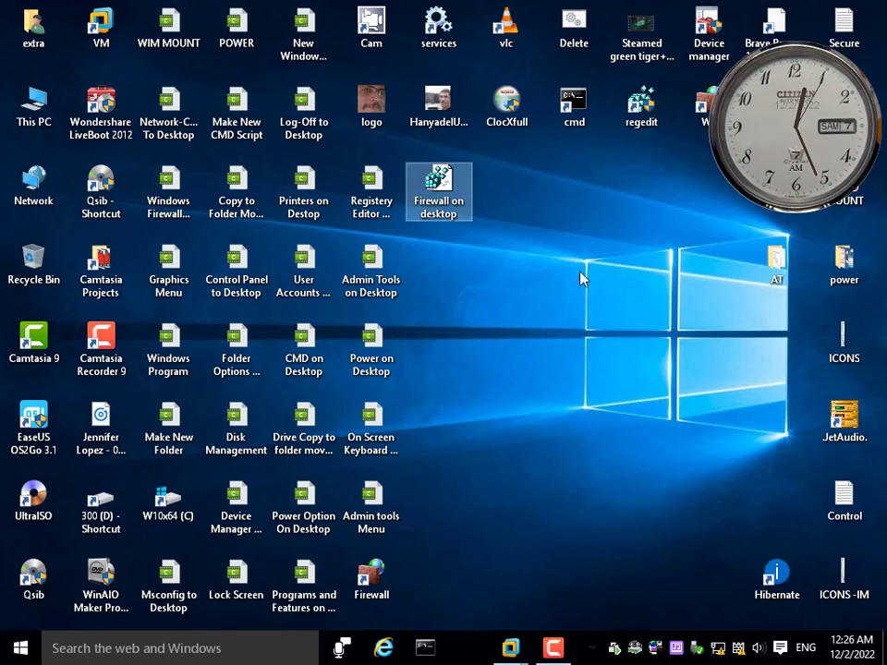
right_click(529, 271)
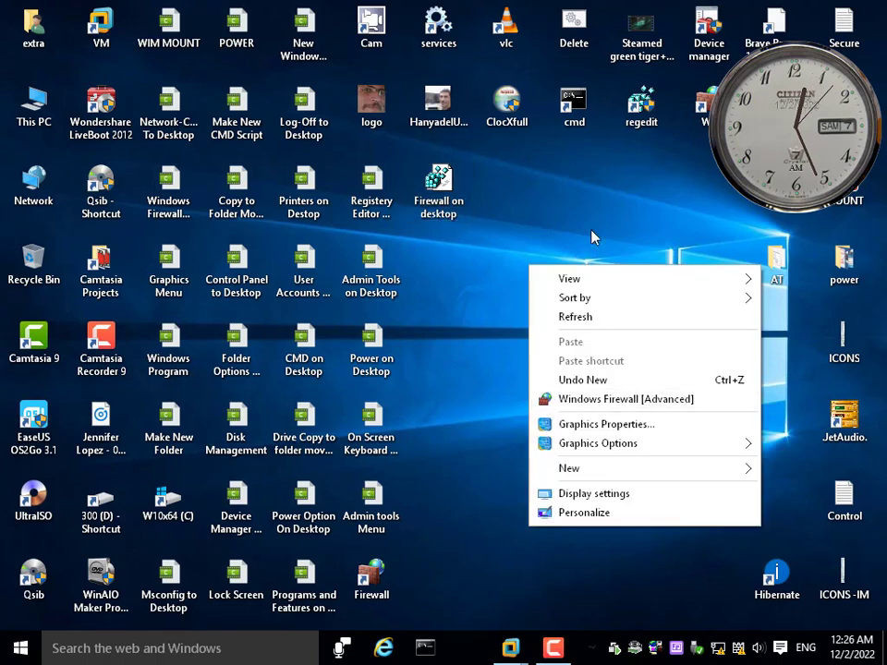
left_click(558, 226)
Create a new Windows Command Script on the desktop, keeping its default name
right_click(548, 222)
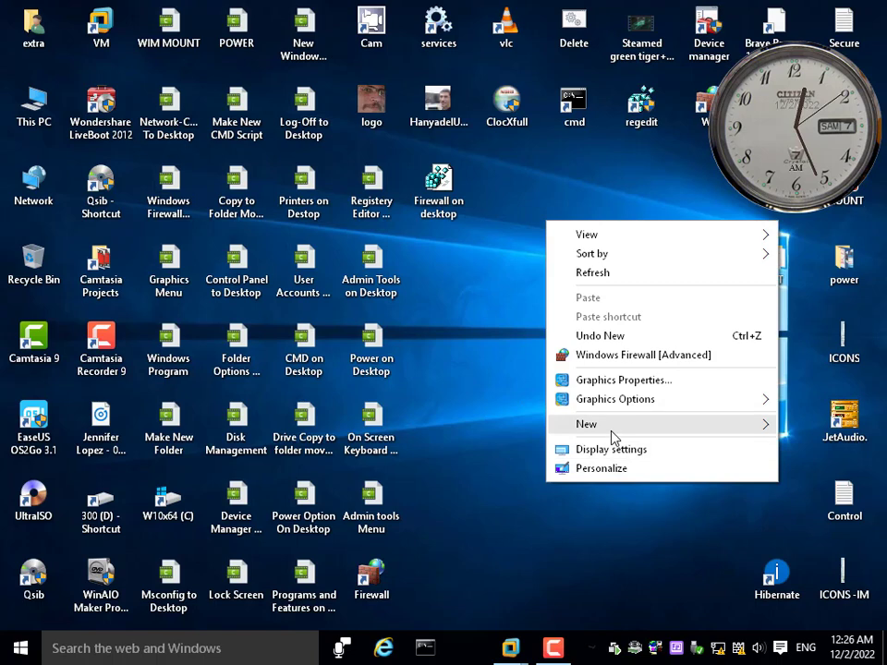
mouse_move(613, 432)
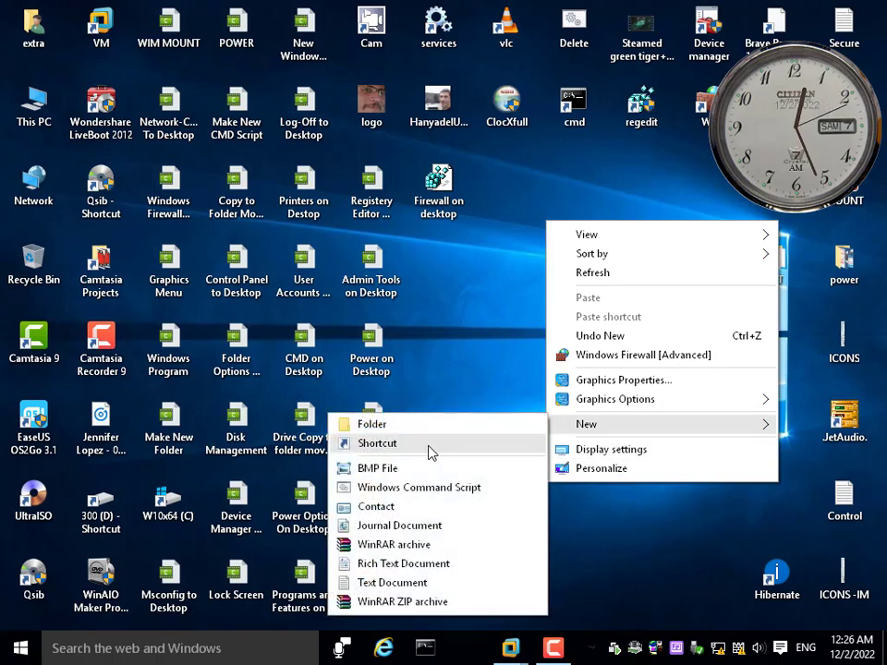
left_click(411, 487)
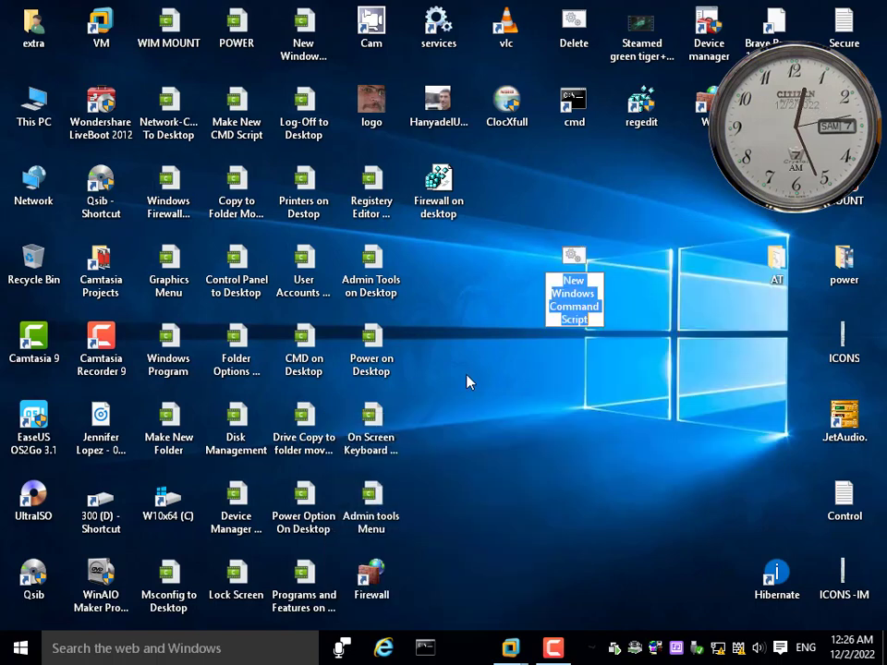
left_click(447, 198)
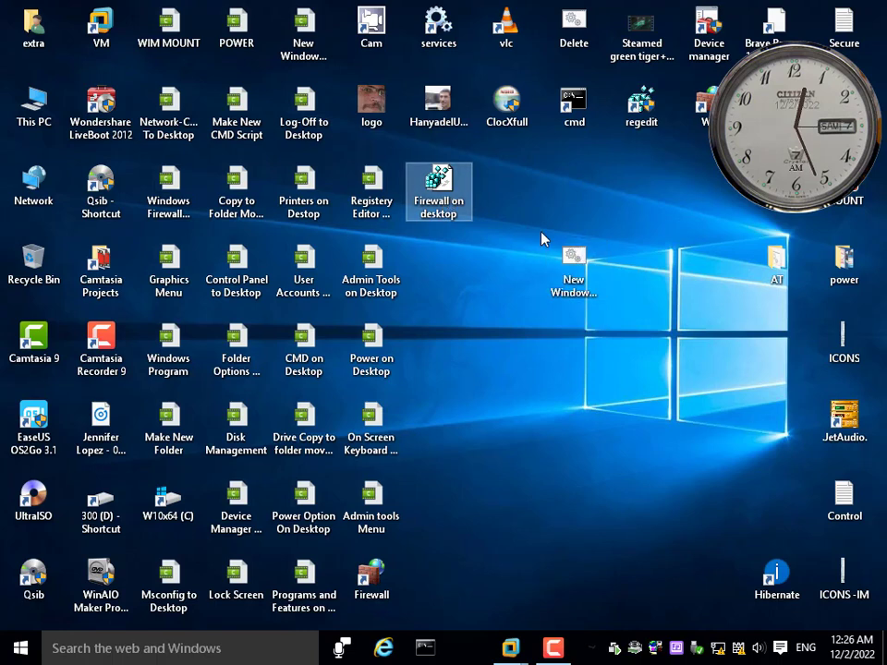
Rename the exported Firewall on desktop registry file as Windows Firewall on Desktop
left_click(441, 220)
right_click(440, 212)
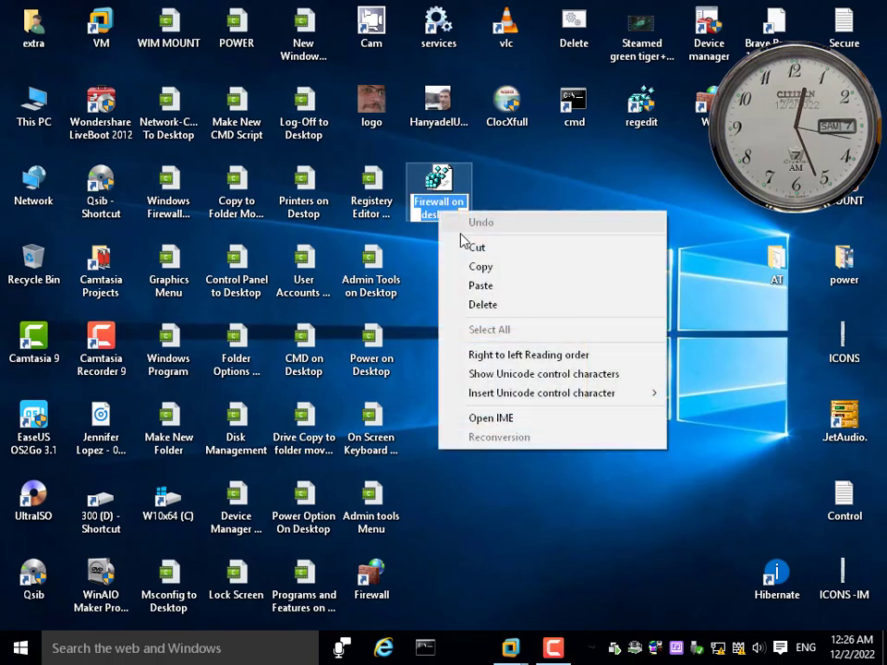
left_click(418, 201)
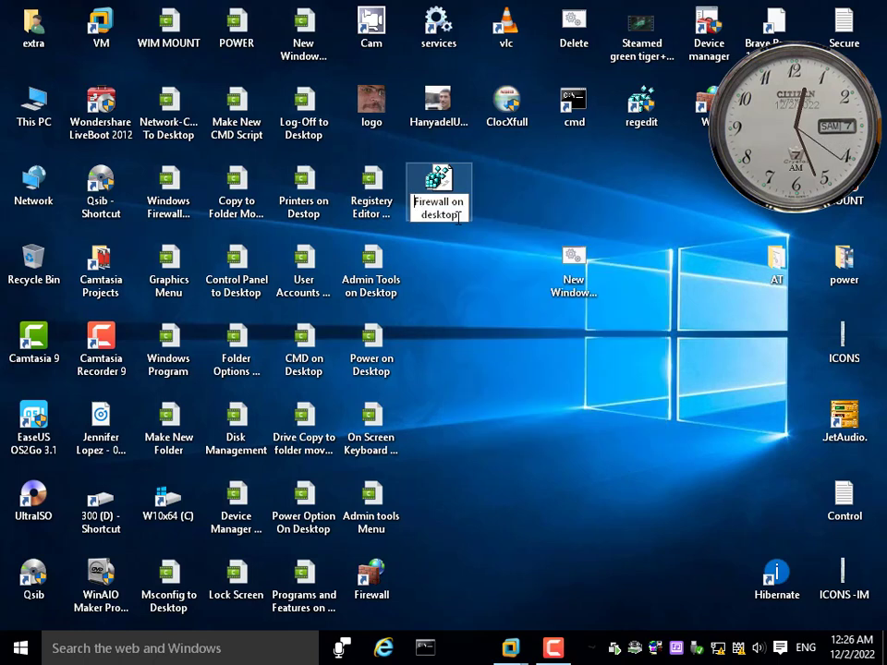
type("Windows")
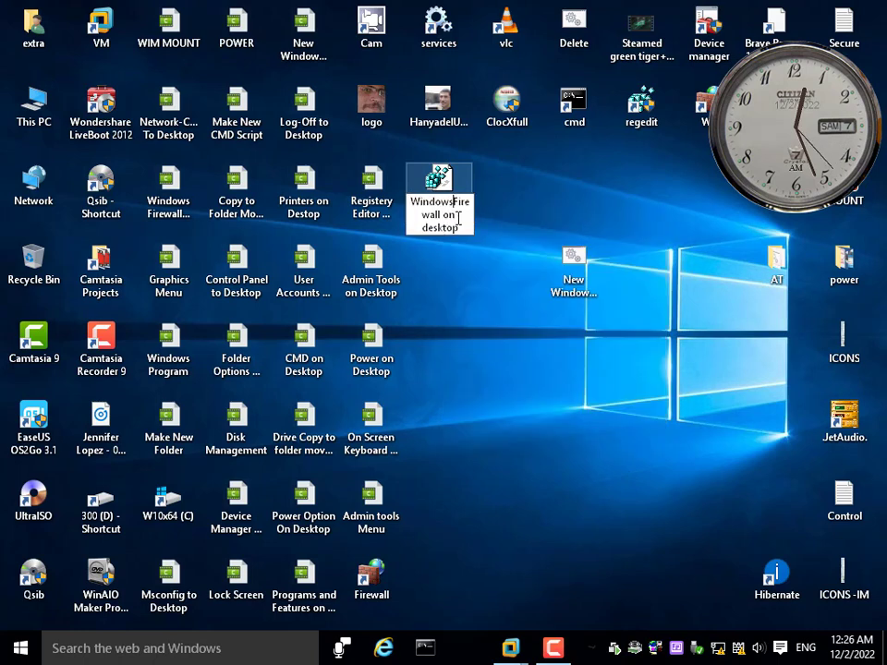
key("Return")
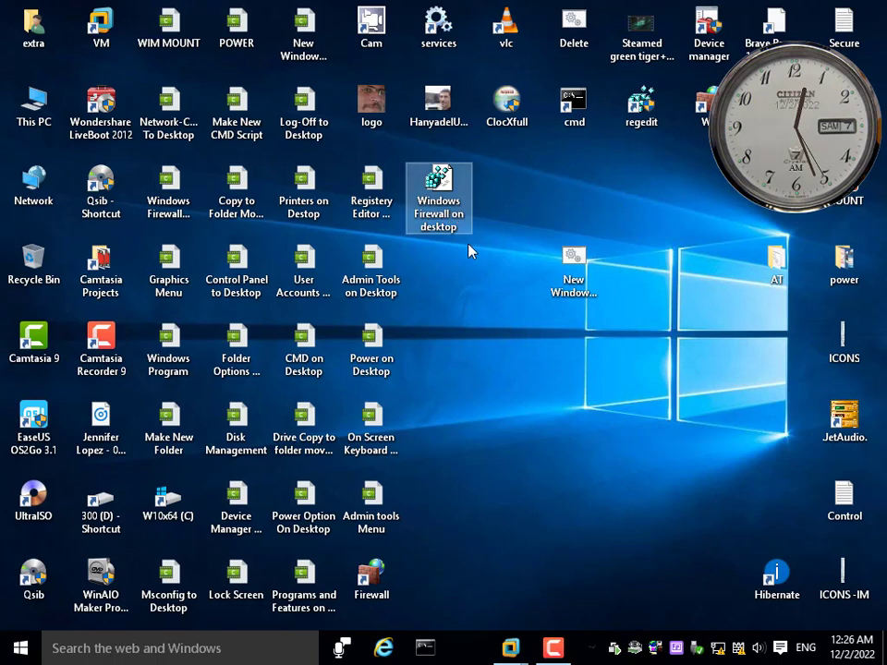
left_click(425, 227)
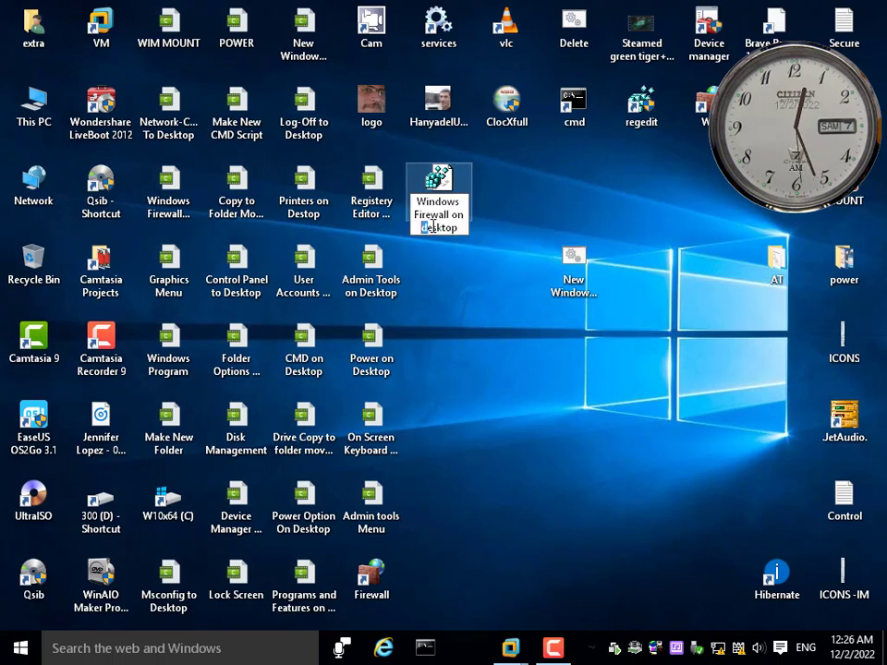
left_click(573, 264)
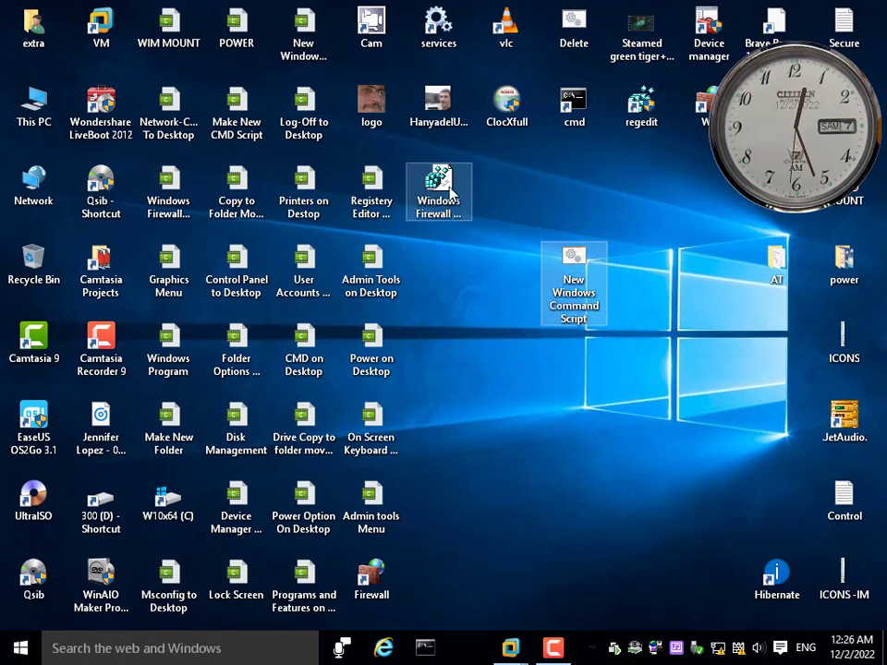
Copy the registry file's name and reuse it to rename the new command script as Windows Firewall on Desktop Delete
left_click(445, 215)
left_click(445, 218)
right_click(446, 214)
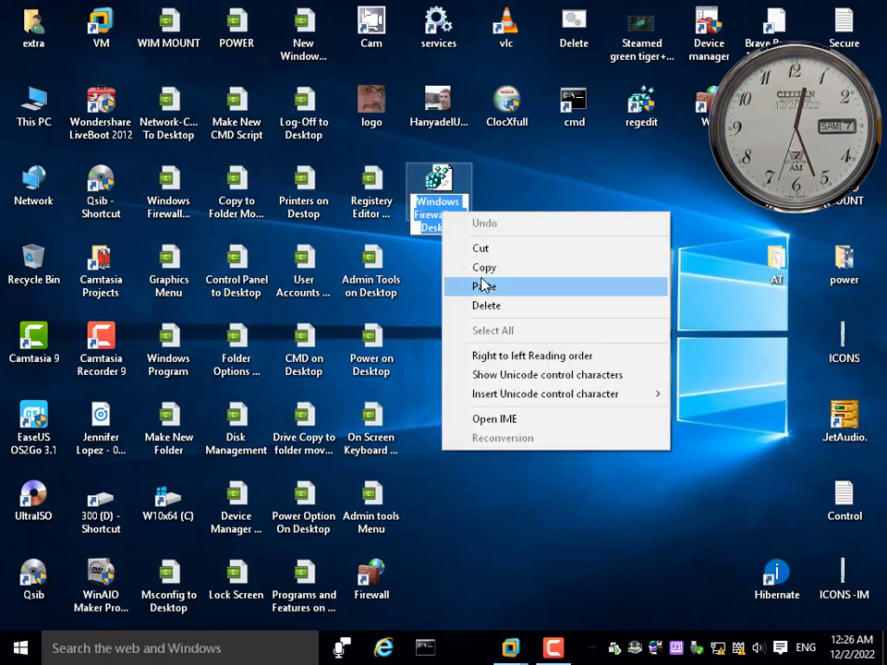
left_click(481, 267)
left_click(570, 282)
left_click(570, 281)
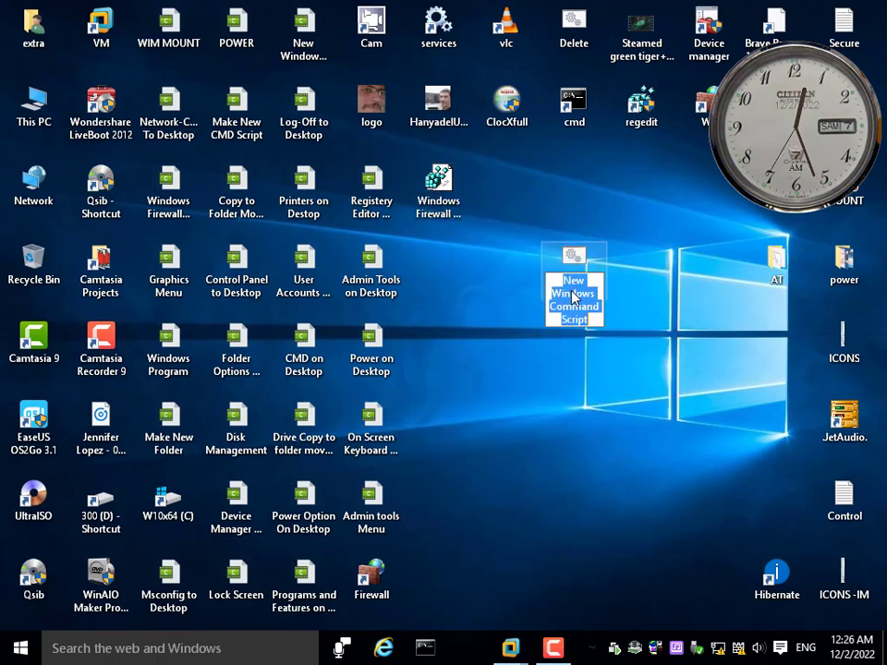
right_click(570, 292)
left_click(600, 366)
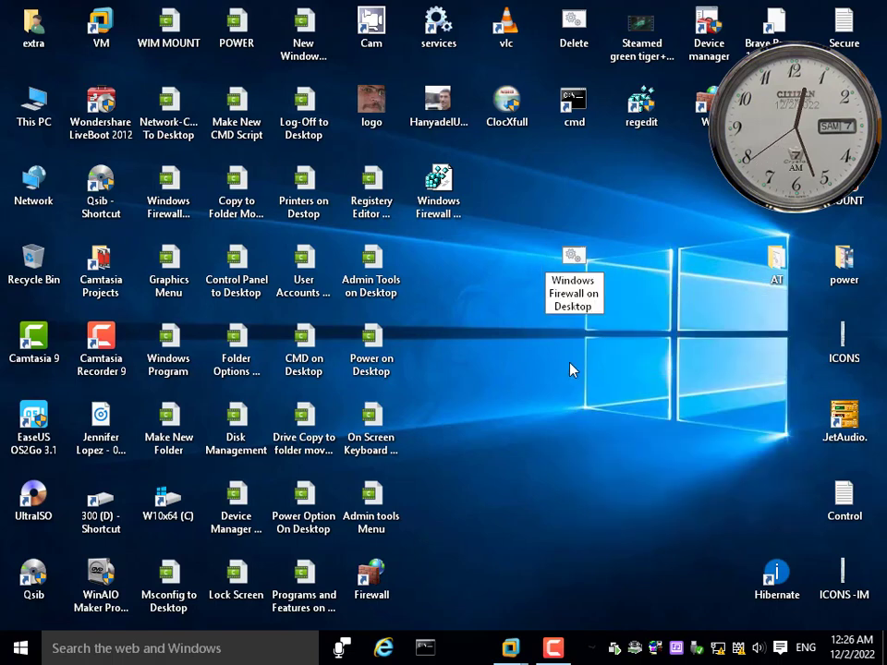
type("Delete")
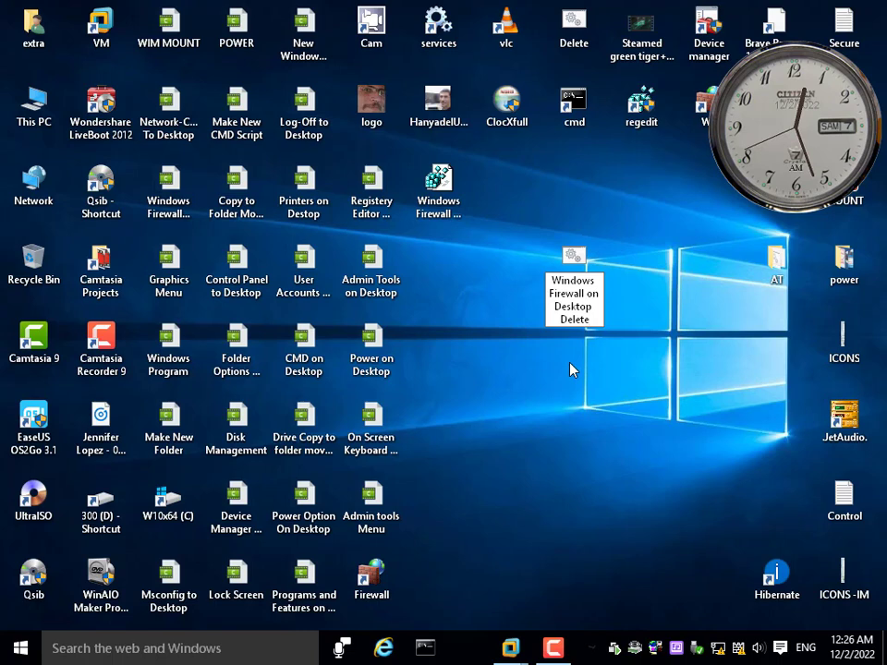
key("Return")
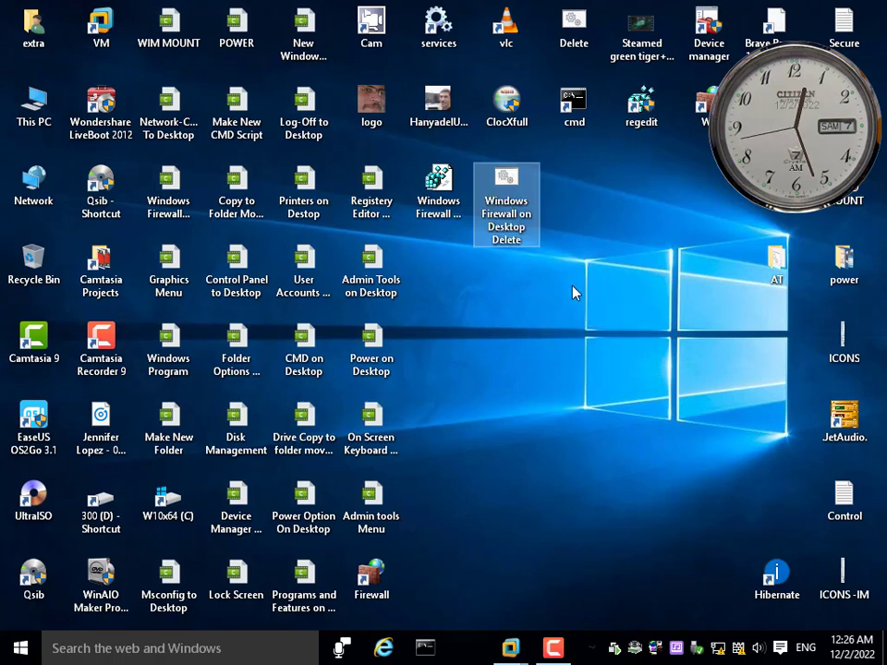
Open the Windows Firewall on Desktop Delete script for editing in Notepad and start its command with reg delete hkcr
right_click(555, 314)
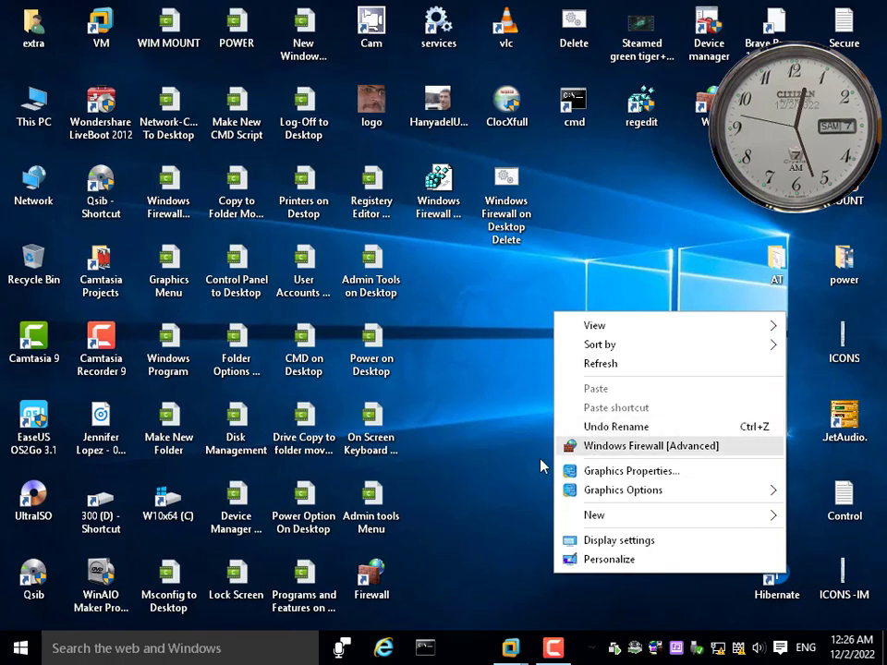
left_click(509, 180)
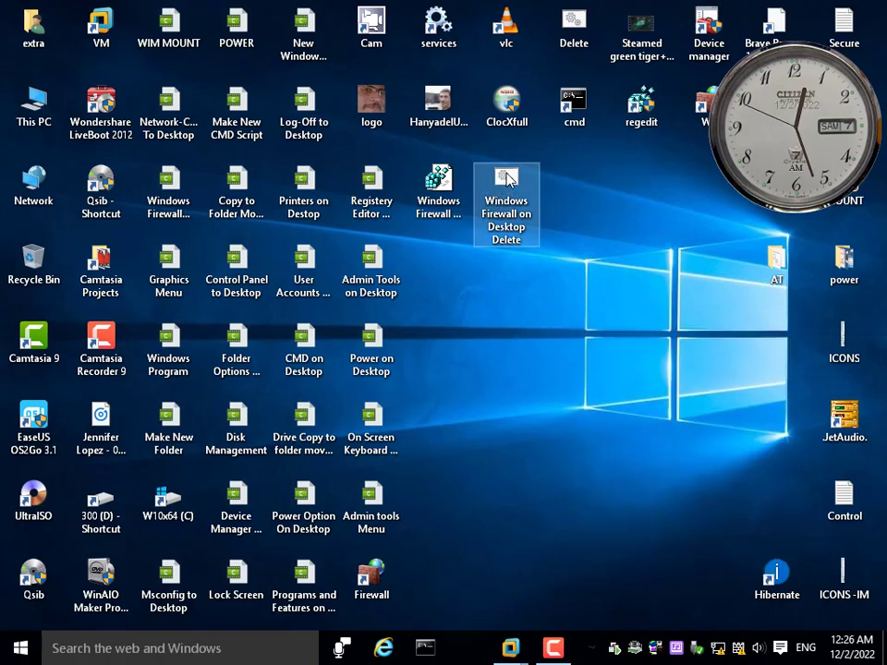
right_click(508, 180)
left_click(511, 204)
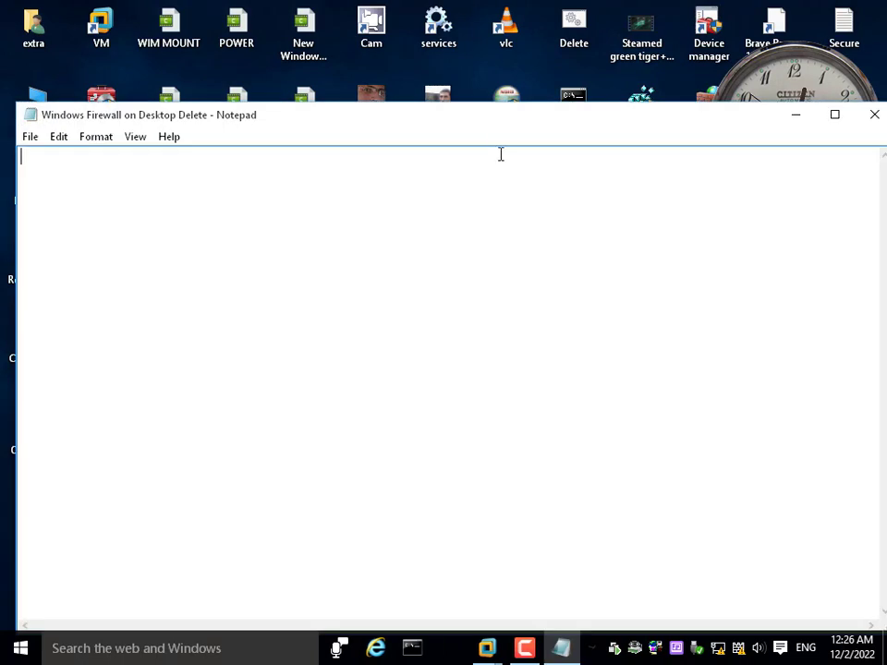
left_click_drag(493, 127, 632, 352)
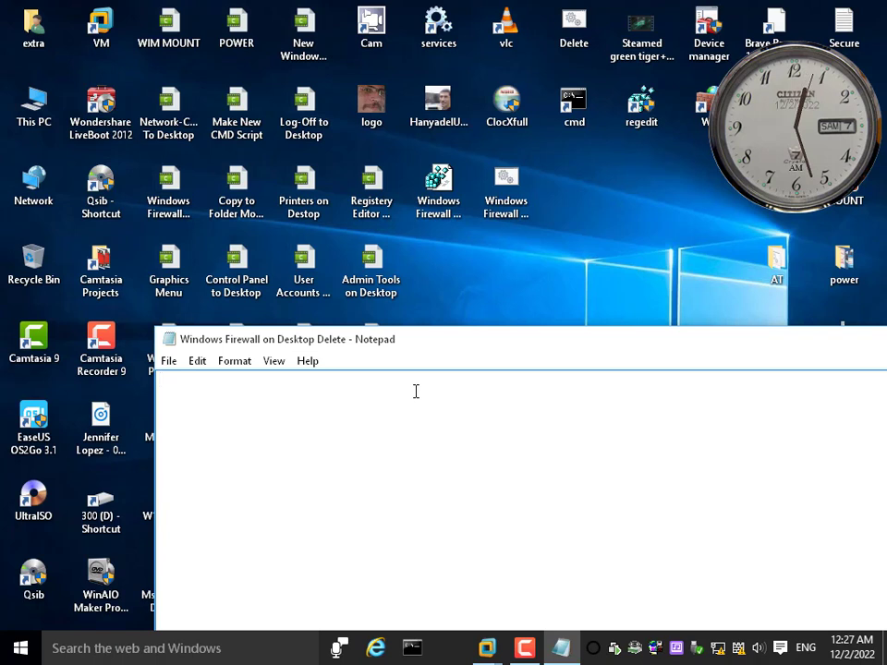
type("g delete ")
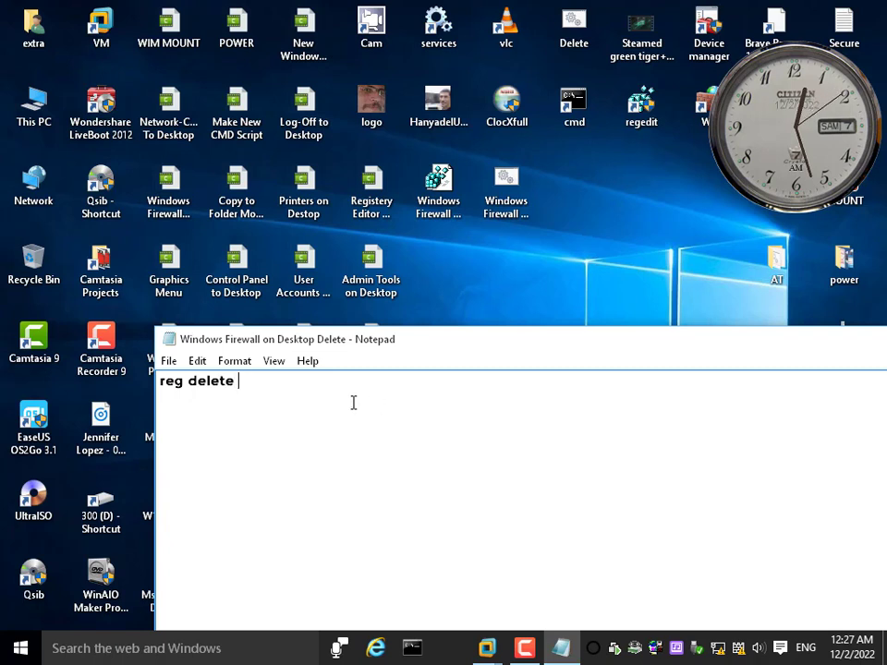
type("k")
key("BackSpace")
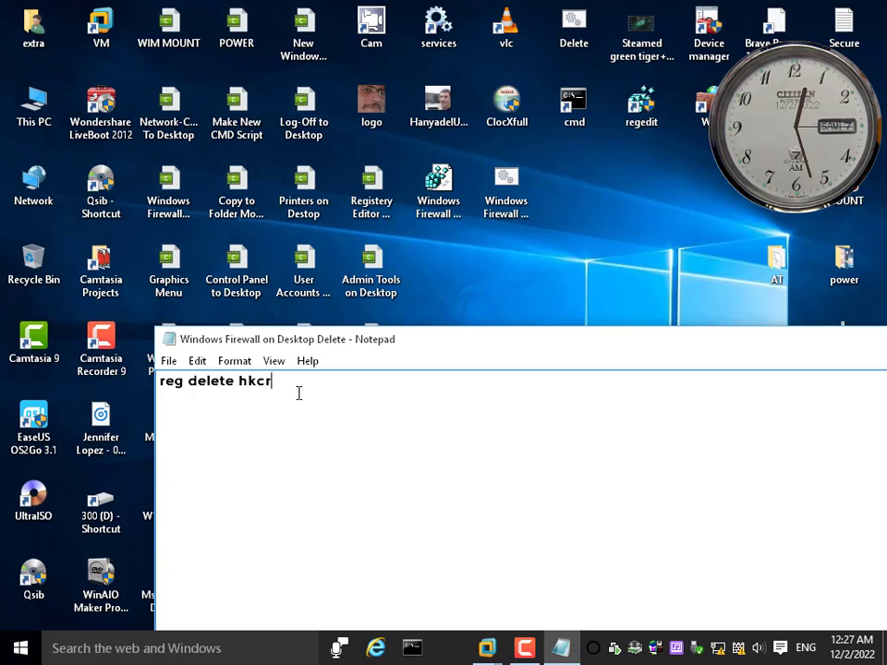
Open the Windows Firewall on Desktop registry file for editing, copy the key path \DesktopBackground\Shell\wf, and close the file
left_click_drag(350, 350, 404, 284)
right_click(435, 183)
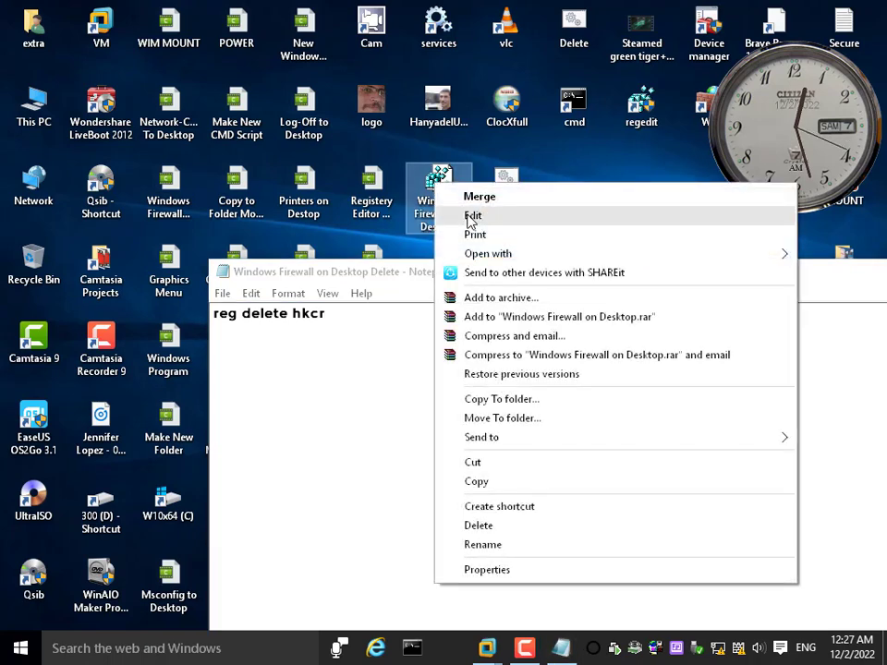
left_click(471, 215)
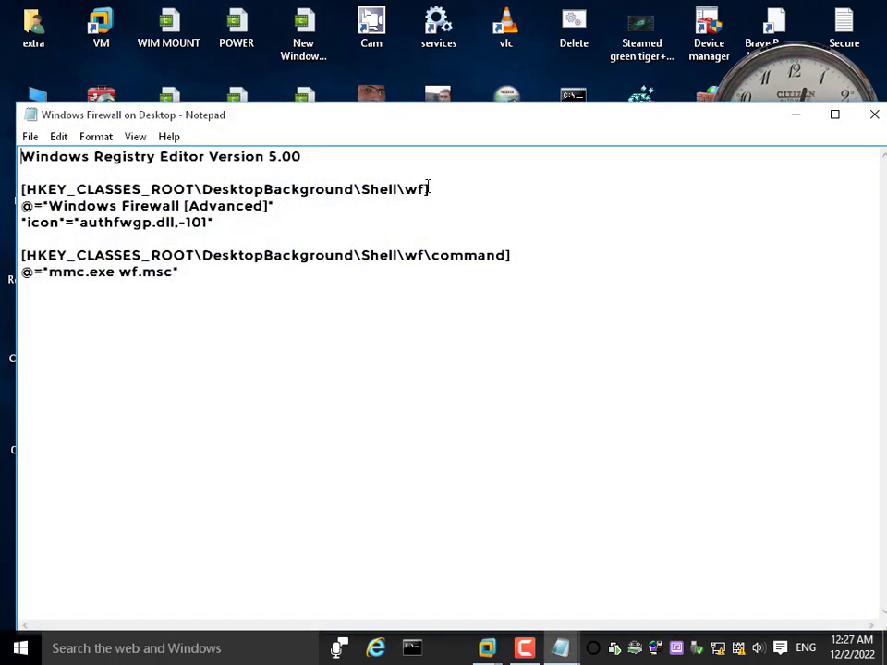
left_click_drag(425, 188, 202, 196)
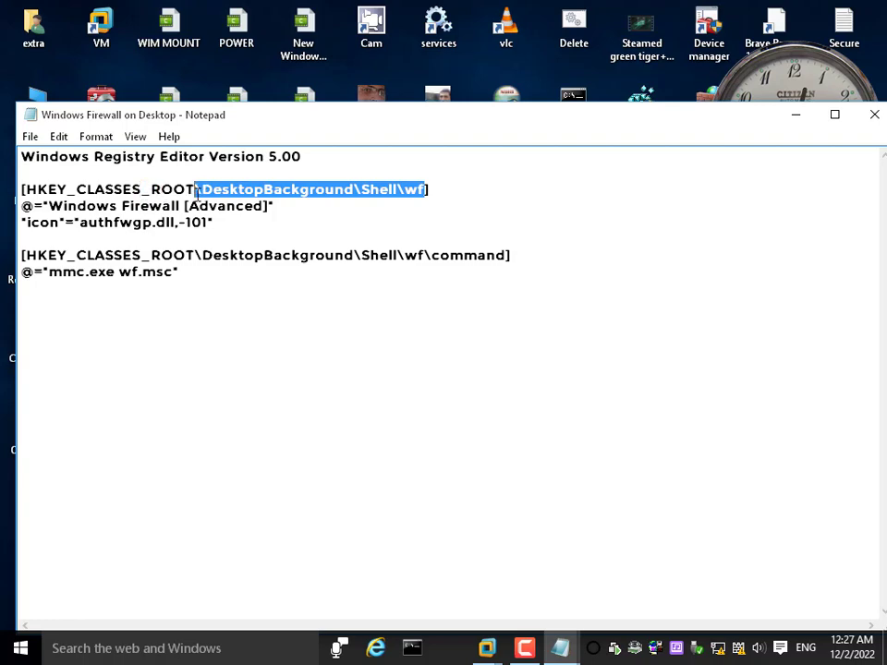
right_click(215, 189)
left_click(253, 243)
left_click(871, 115)
Complete the script's command with the copied \DesktopBackground\Shell\wf path and the /f switch, and save it while closing Notepad
right_click(341, 317)
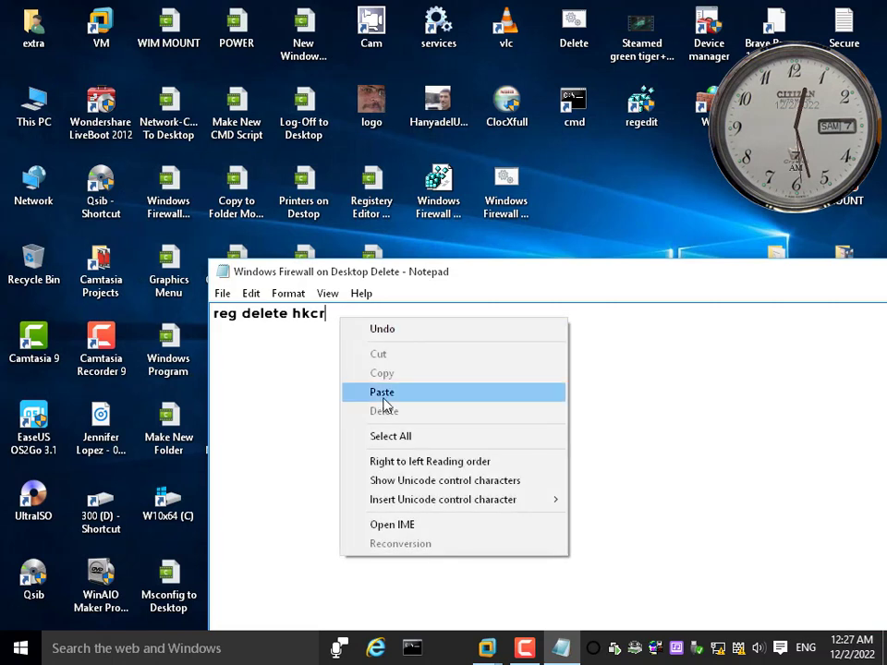
left_click(382, 393)
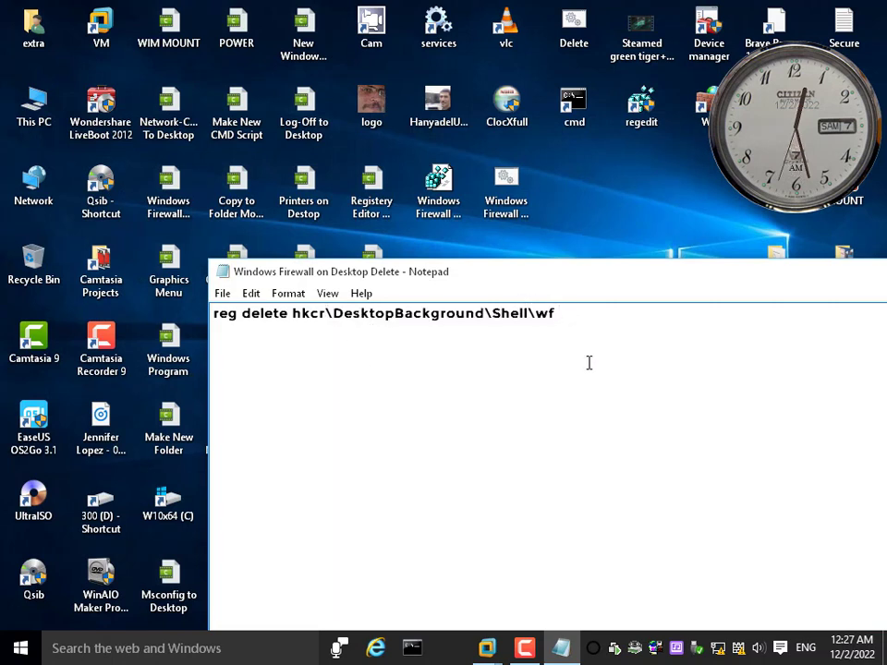
type("/f")
double_click(223, 274)
left_click(401, 343)
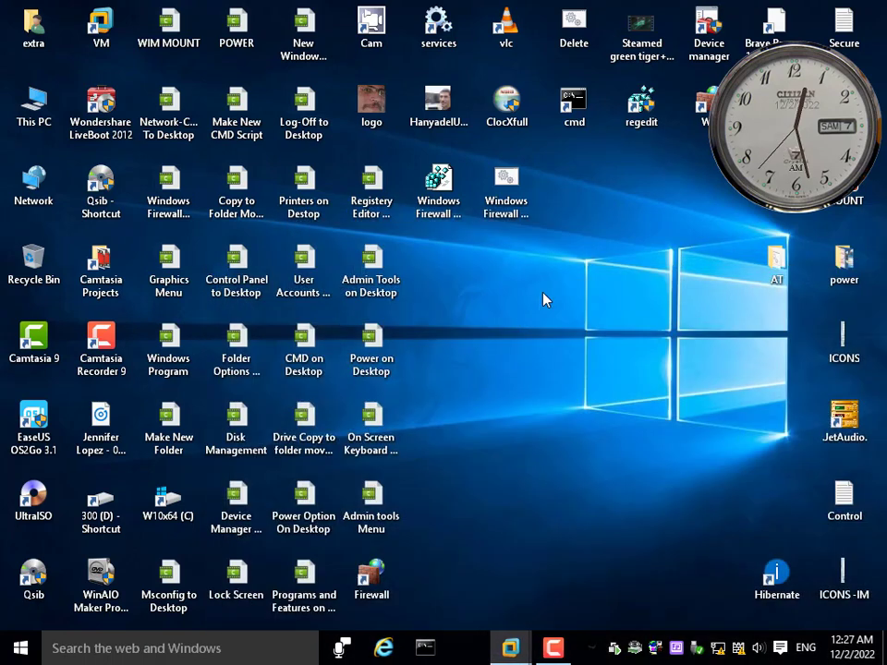
Run the Windows Firewall on Desktop Delete script as administrator, checking the desktop context menu before and after
right_click(613, 191)
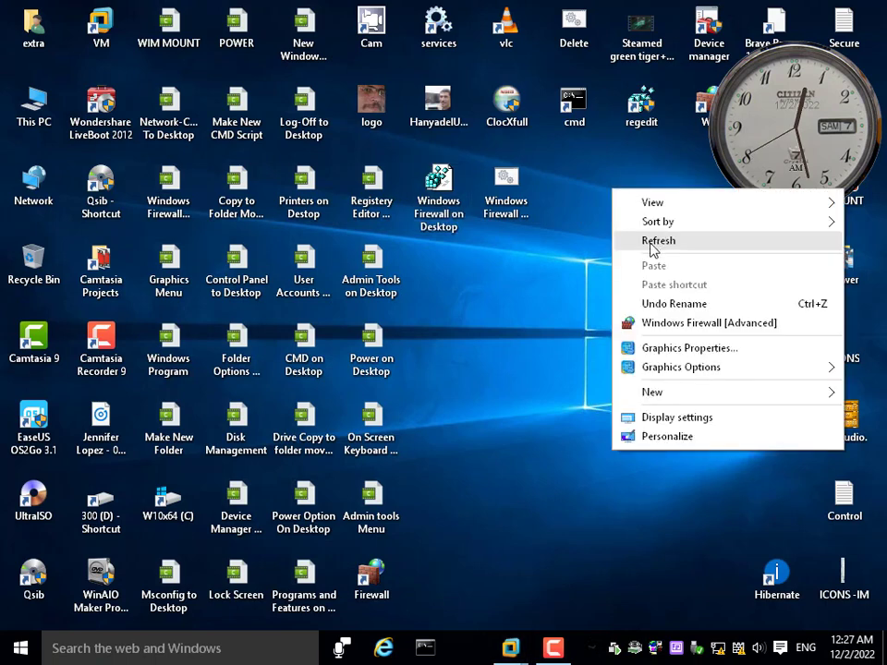
right_click(507, 184)
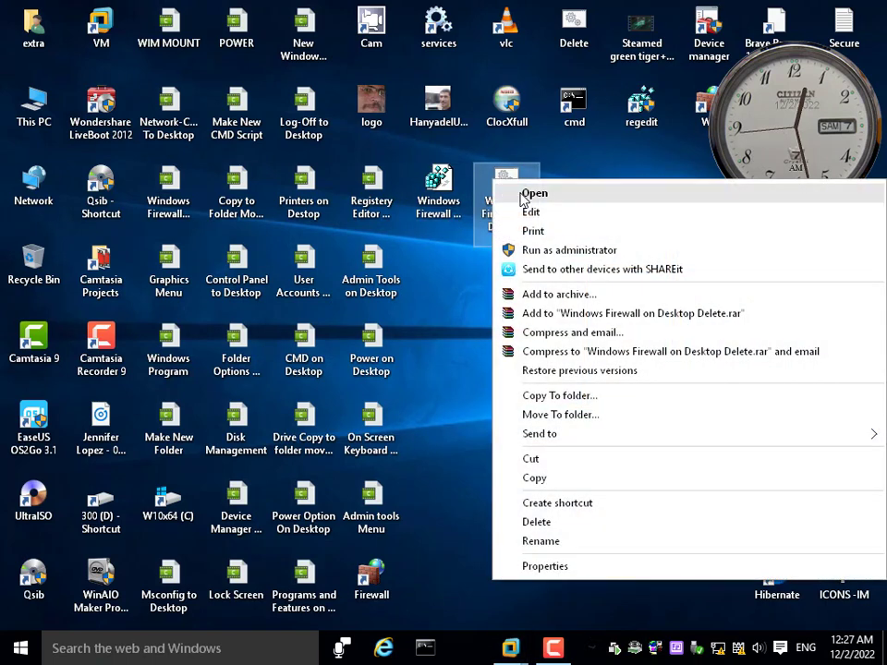
left_click(548, 252)
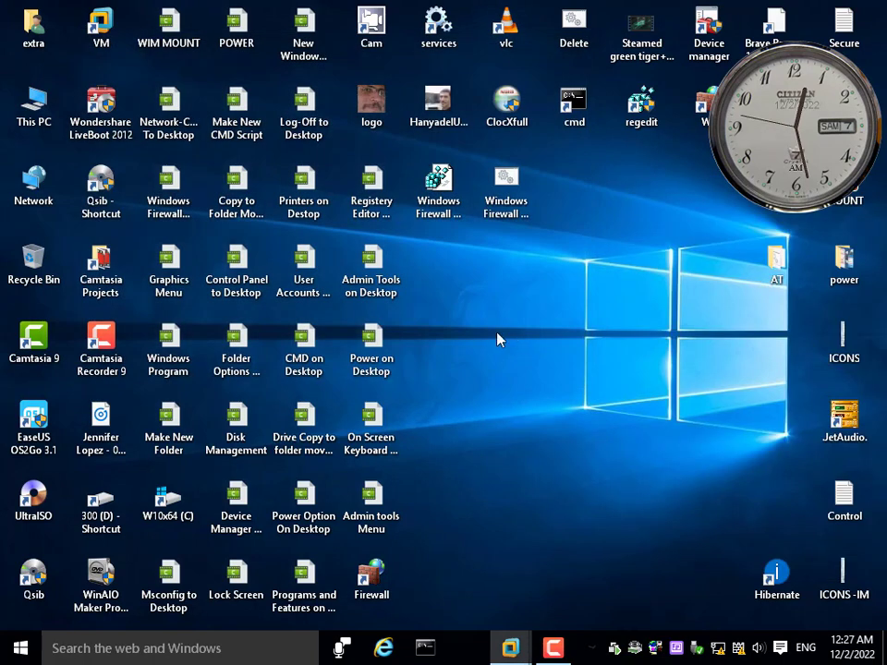
right_click(476, 280)
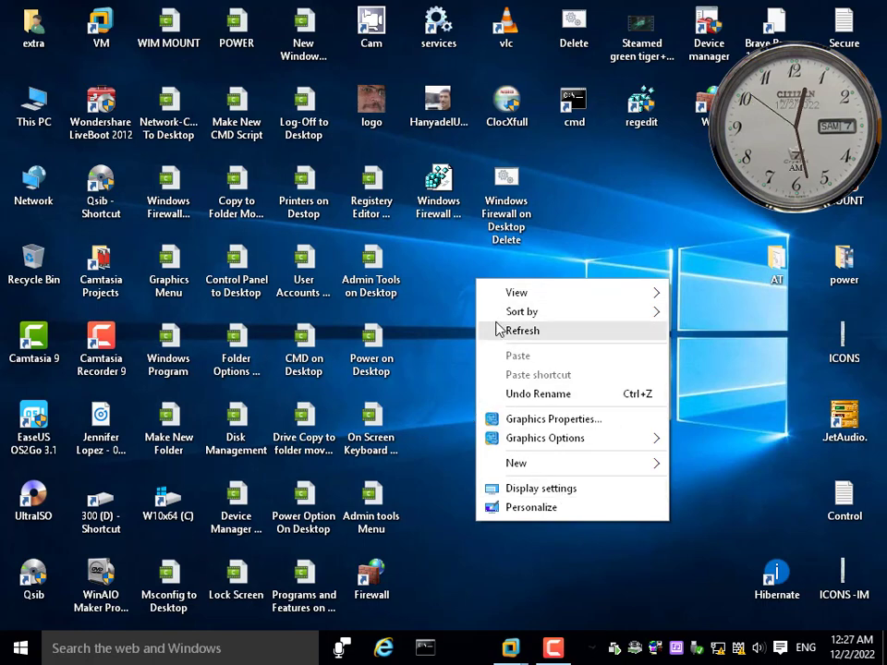
left_click(555, 258)
Merge the Windows Firewall on Desktop registry file into the registry and confirm the addition
left_click(449, 205)
right_click(432, 187)
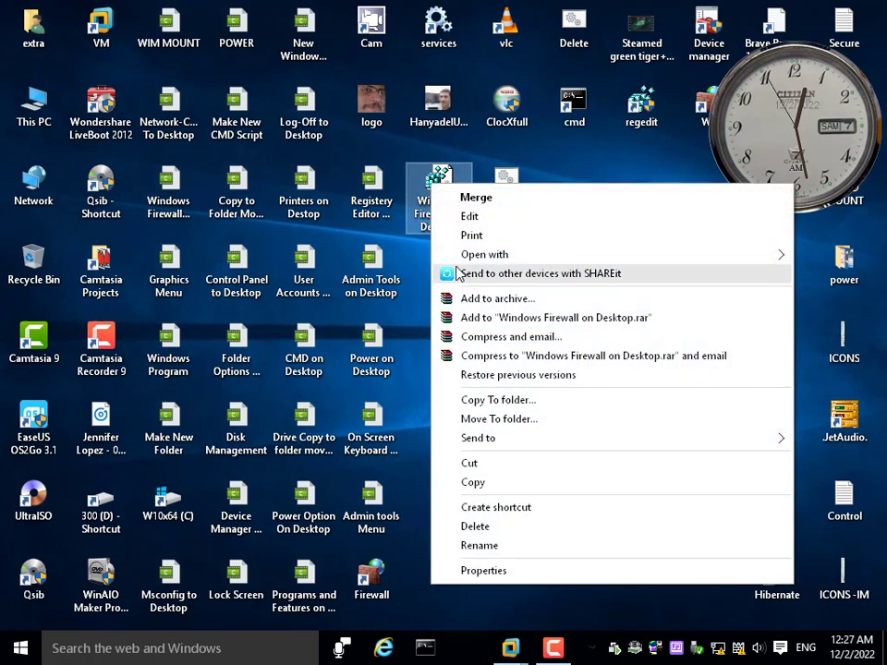
left_click(476, 205)
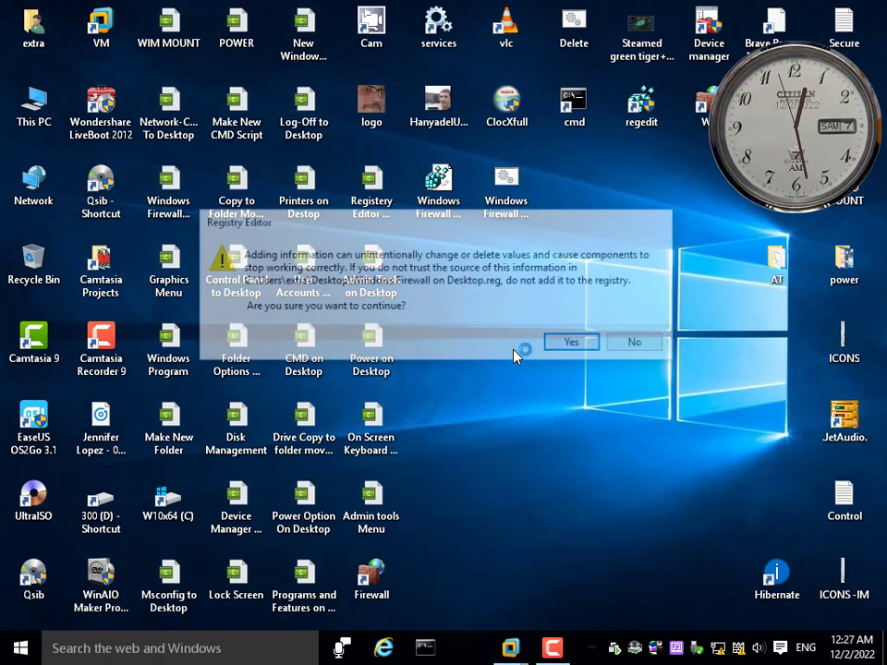
left_click(569, 342)
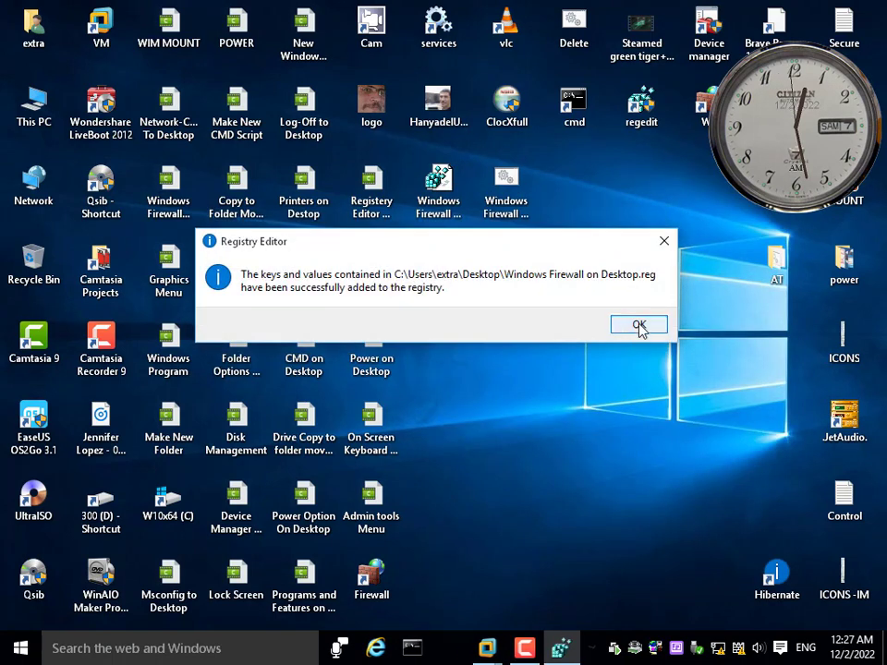
left_click(638, 325)
Test the Windows Firewall [Advanced] entry from the desktop context menu, close the firewall window, and review the context menu again
right_click(477, 281)
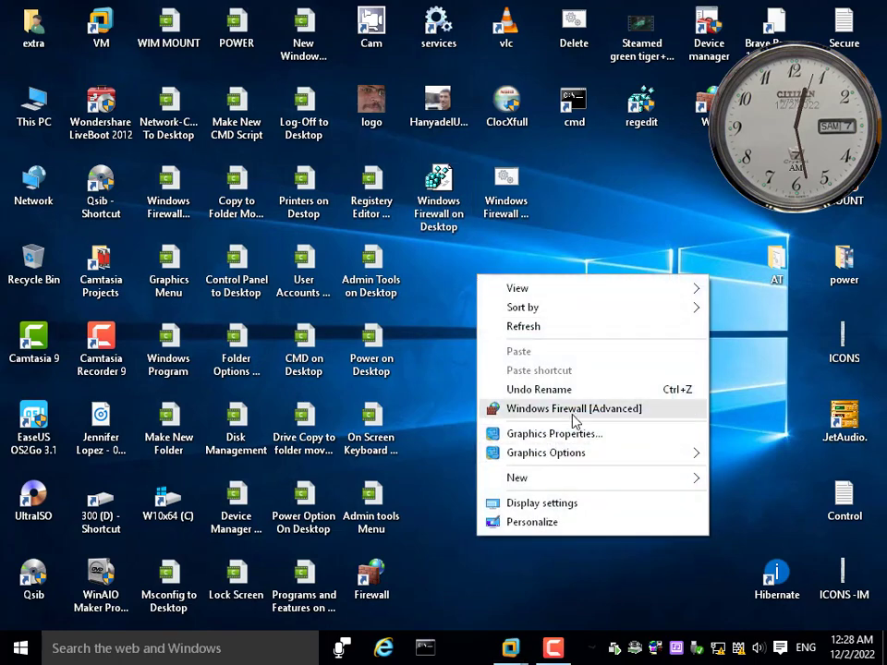
left_click(539, 412)
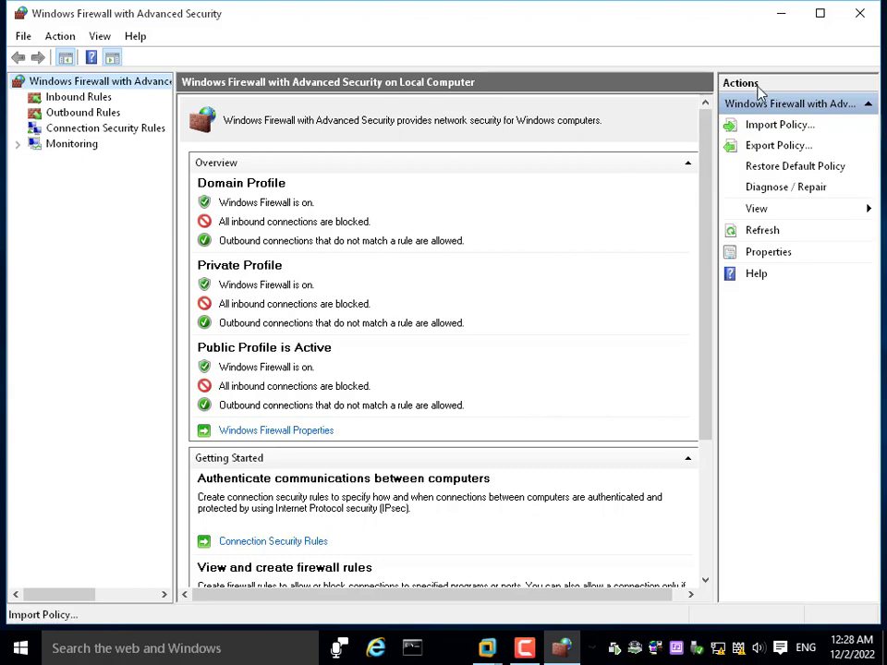
left_click(864, 20)
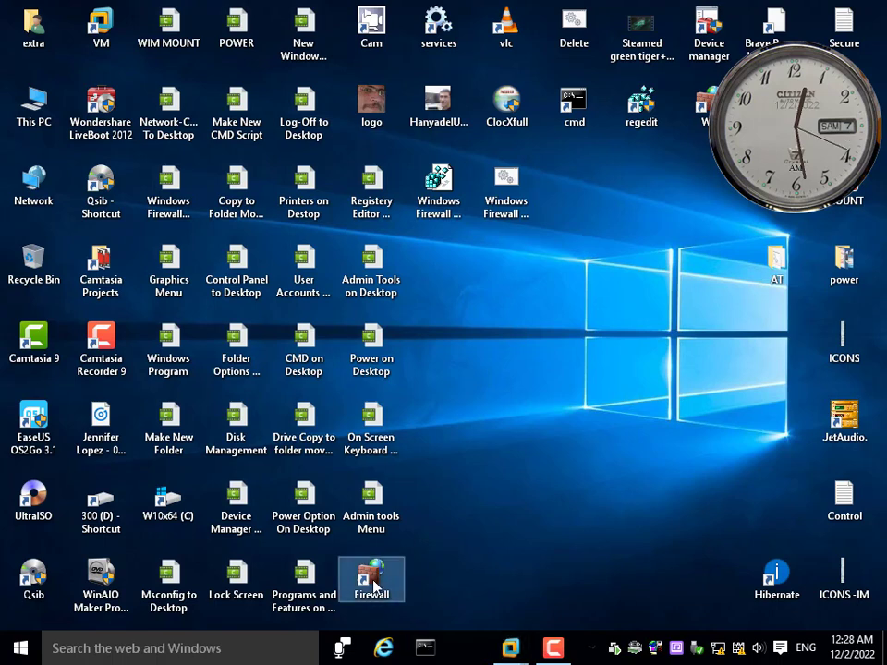
right_click(494, 281)
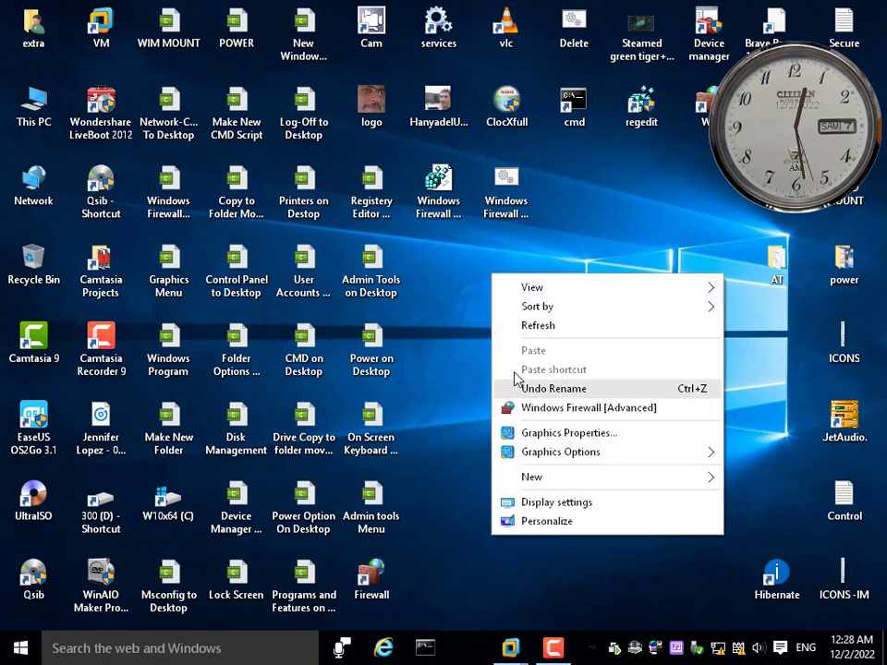
left_click(565, 231)
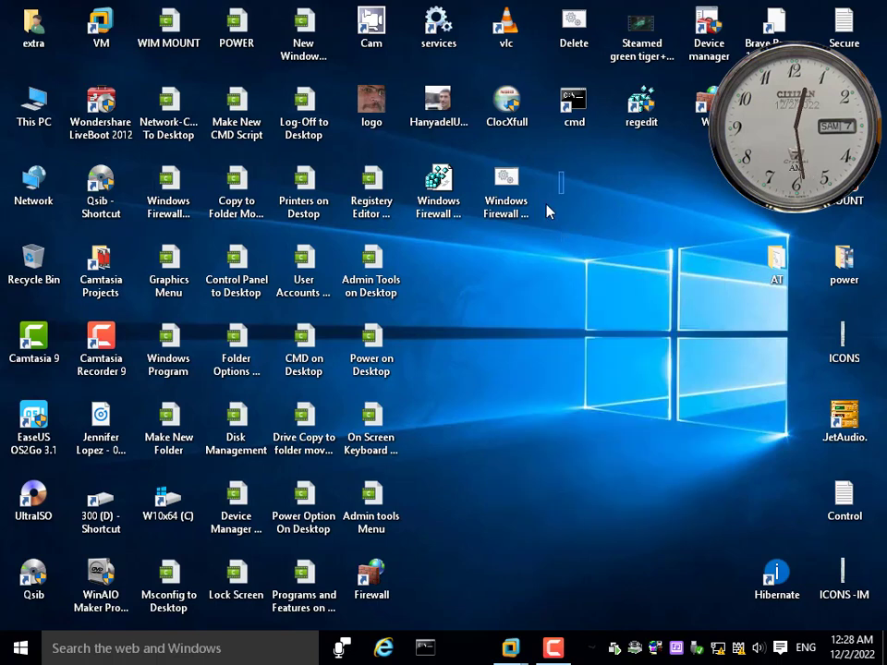
Compress the Windows Firewall registry file and delete script together into a zipped folder on the desktop
left_click_drag(549, 212, 428, 243)
right_click(442, 181)
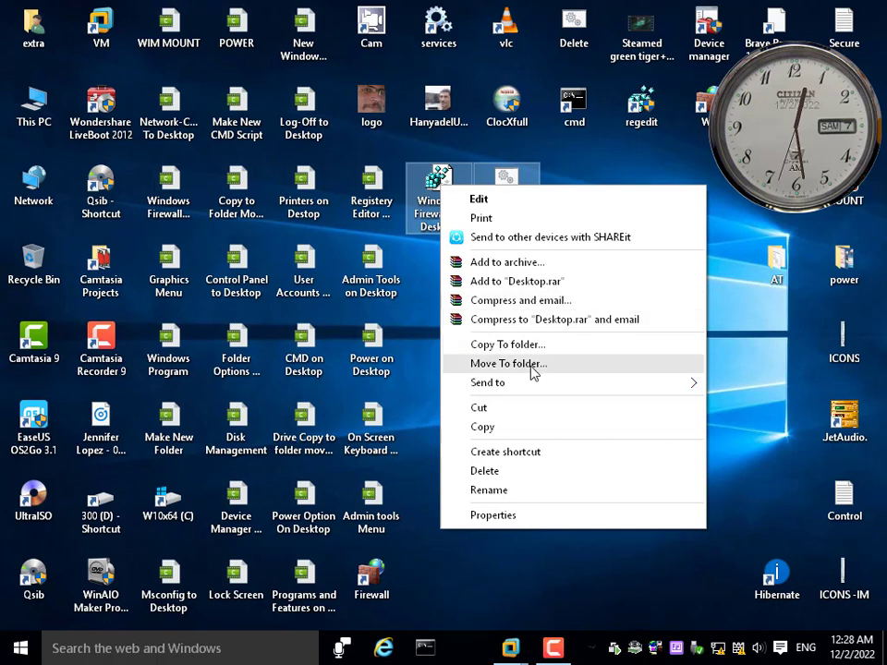
mouse_move(555, 383)
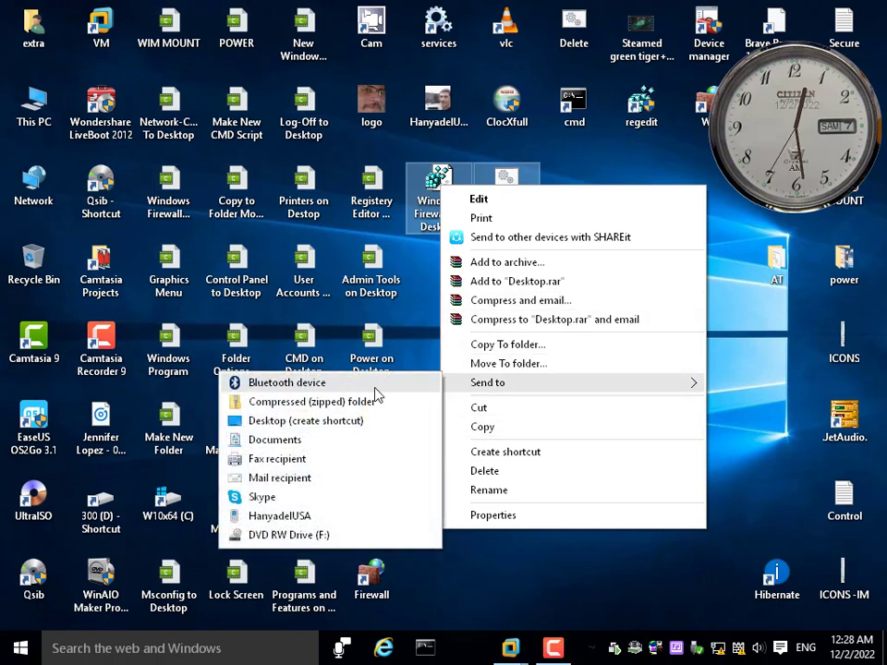
left_click(329, 403)
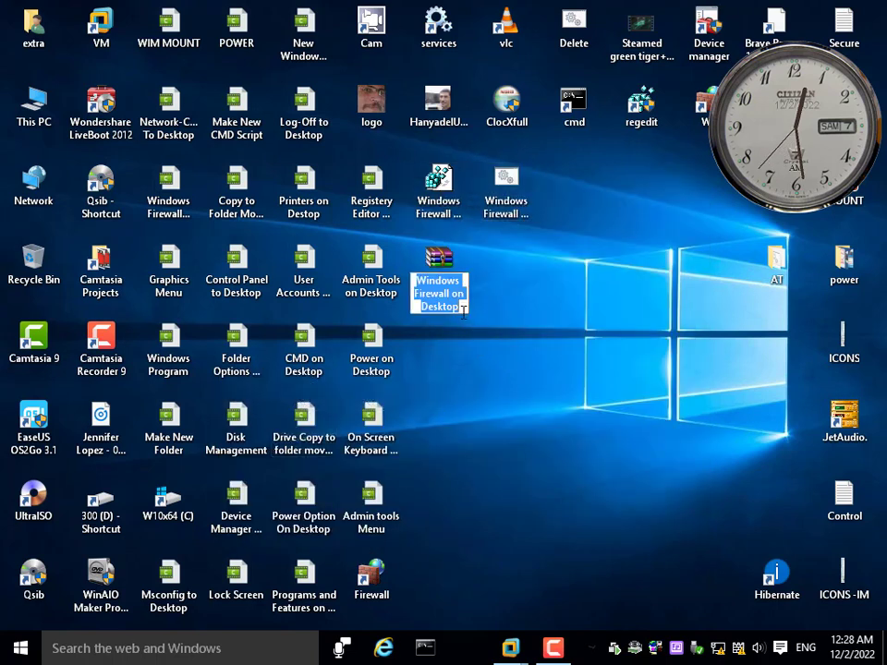
Name the new zipped folder Windows Firewall on Desktop Script
double_click(426, 309)
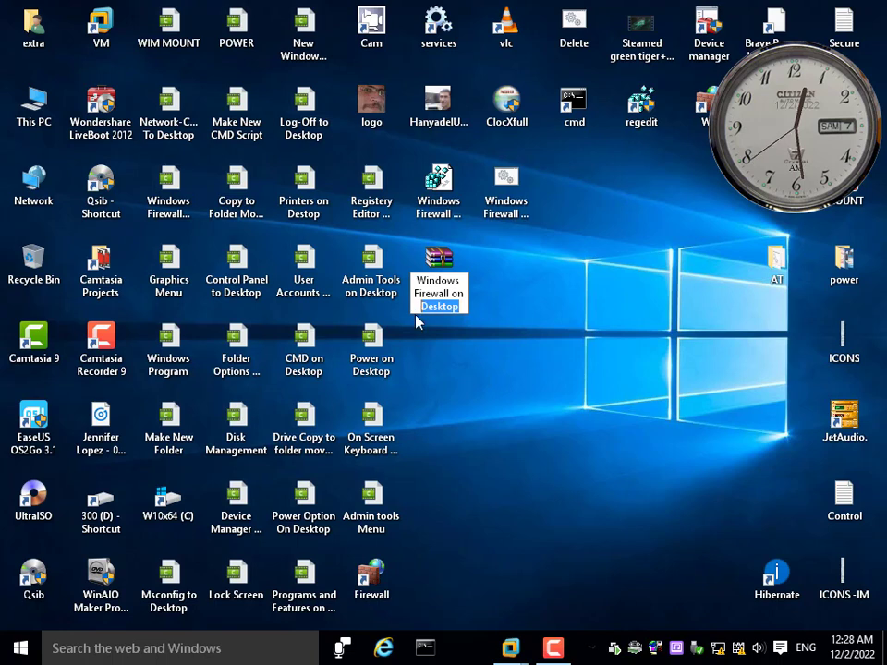
key("End")
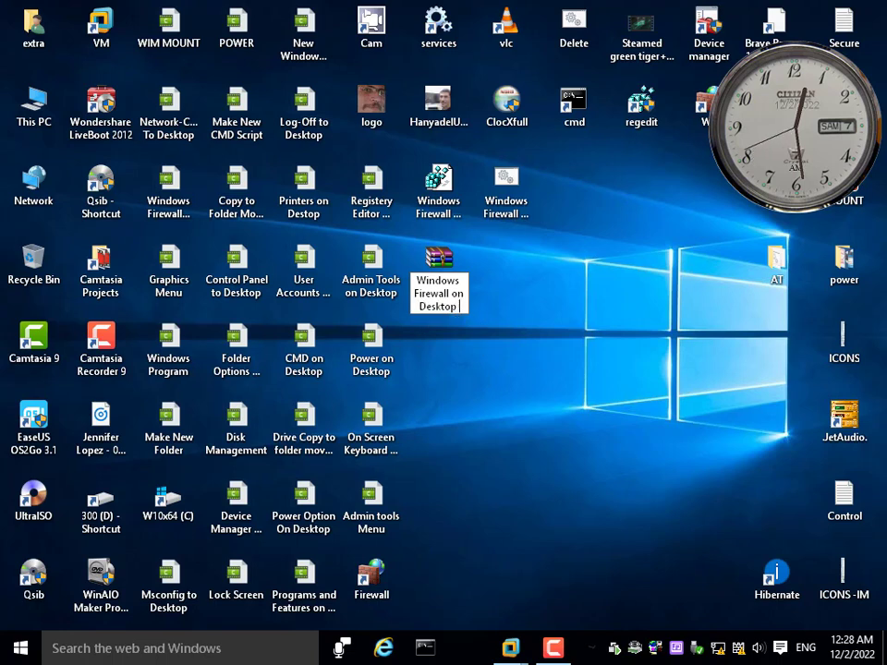
type("Scrip")
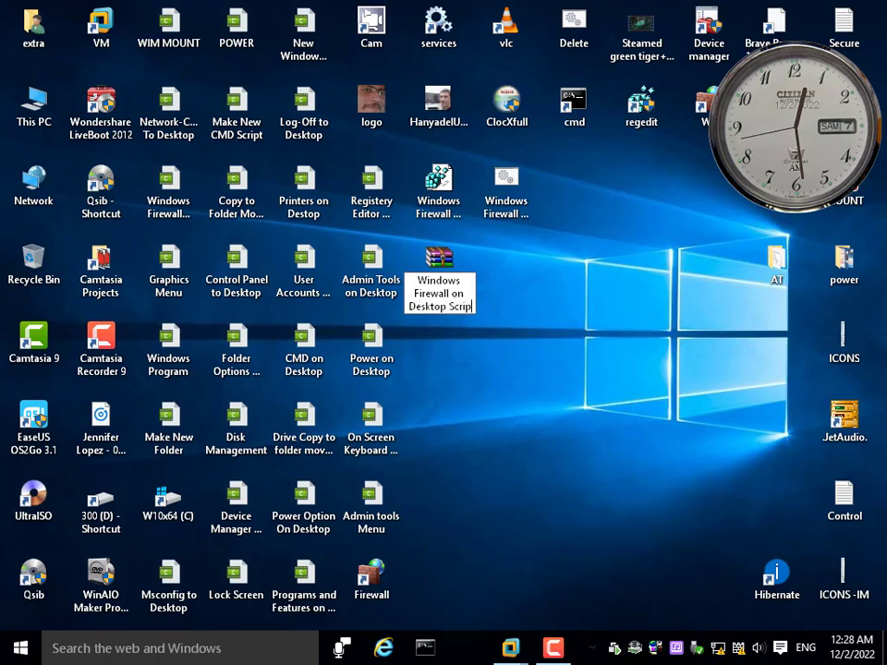
type("t")
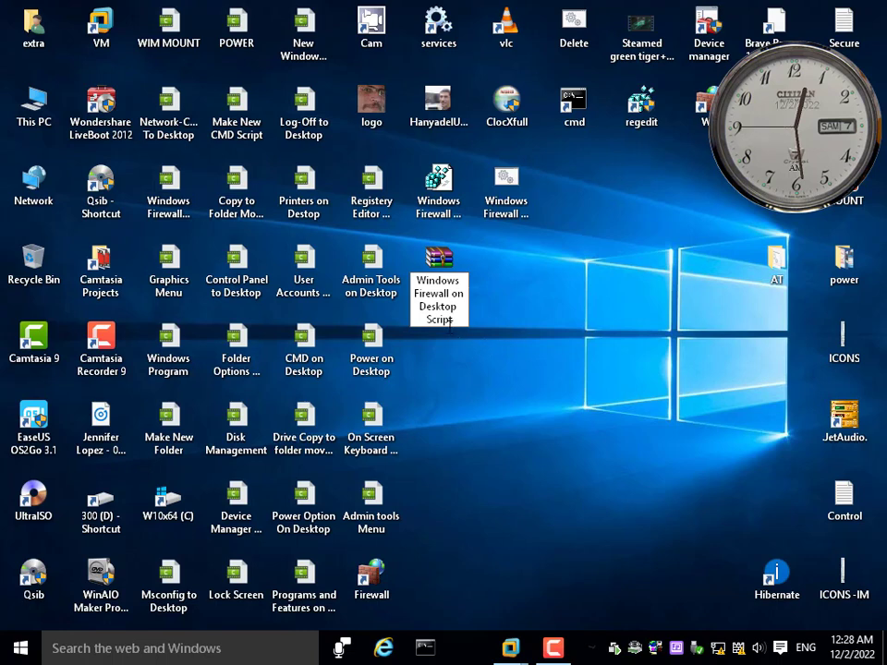
key("Return")
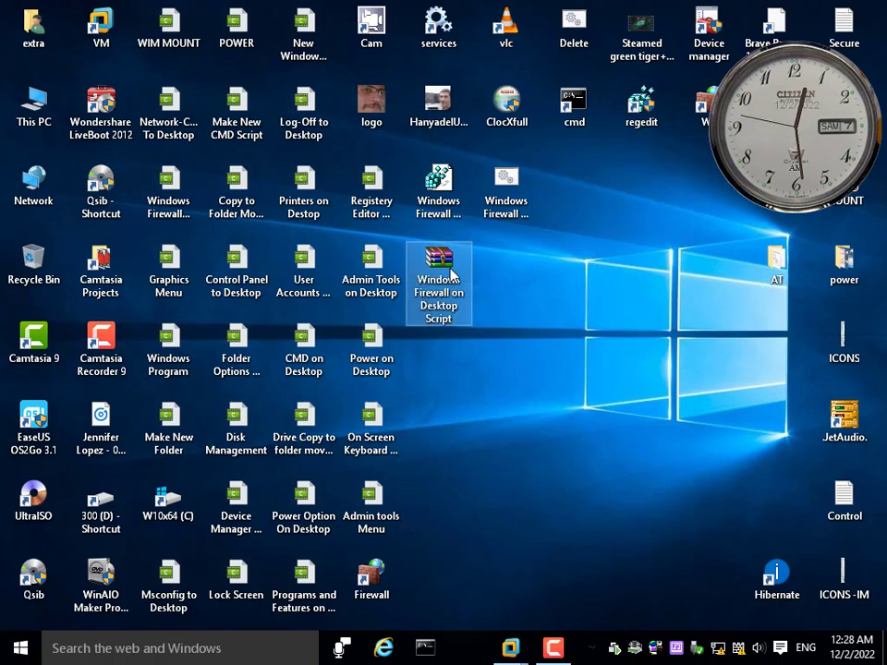
Send the original registry file and delete script to the Recycle Bin and put the zip archive in their place on the desktop
left_click_drag(452, 273, 588, 274)
left_click_drag(560, 171, 31, 268)
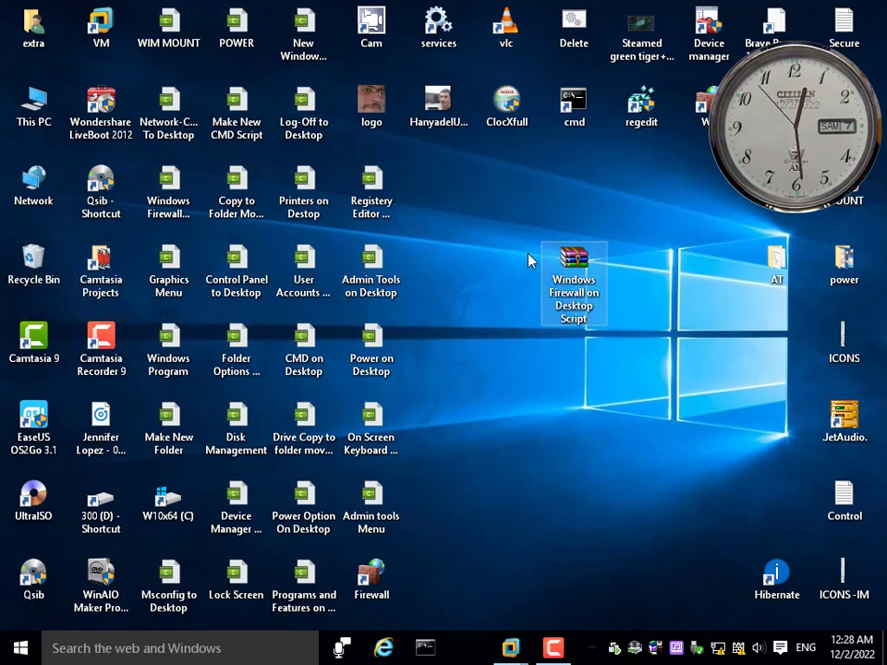
left_click_drag(550, 268, 420, 189)
left_click(478, 337)
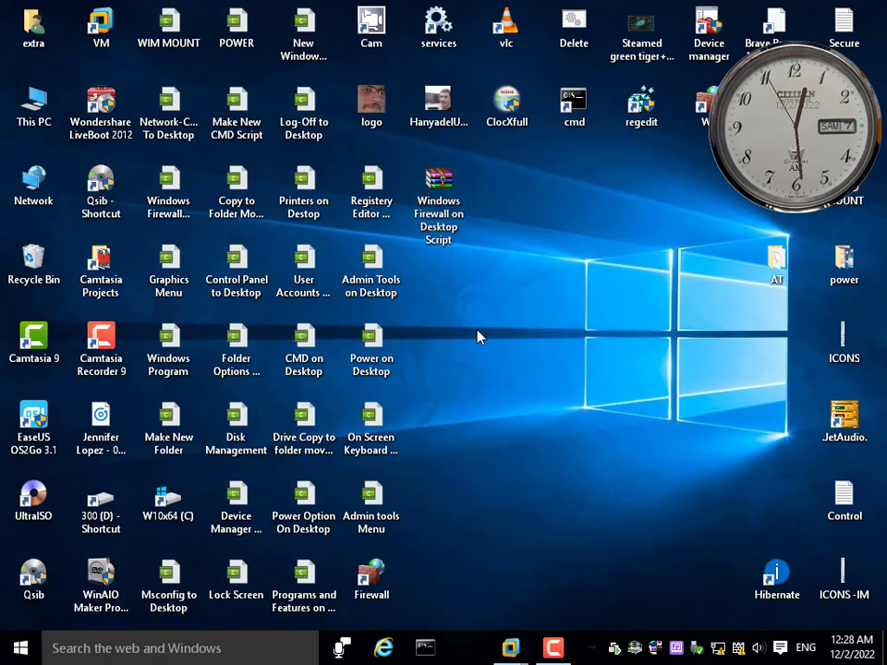